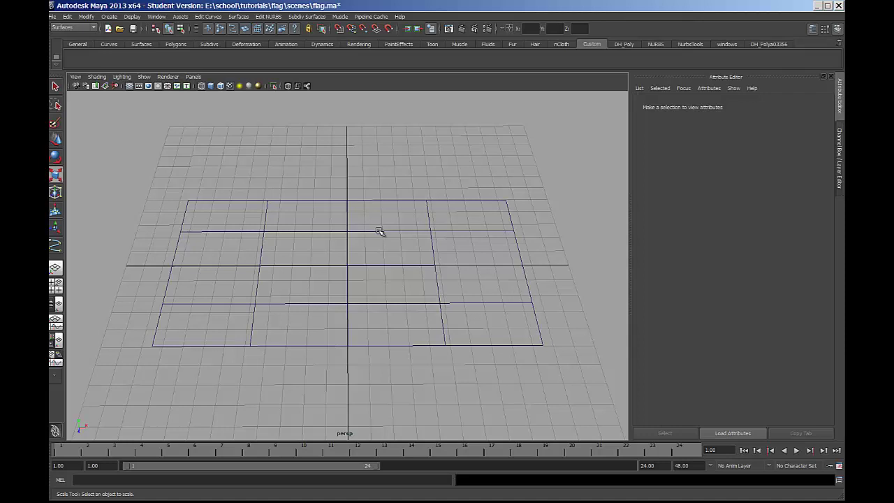
Step: Hide polyLayer, make layer1 visible with normal display, and select the NURBS plane
left_click(399, 229)
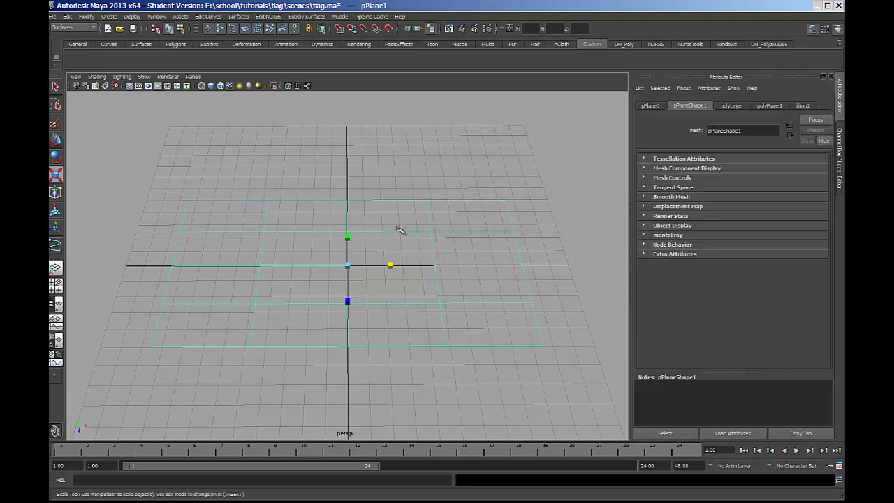
left_click(837, 30)
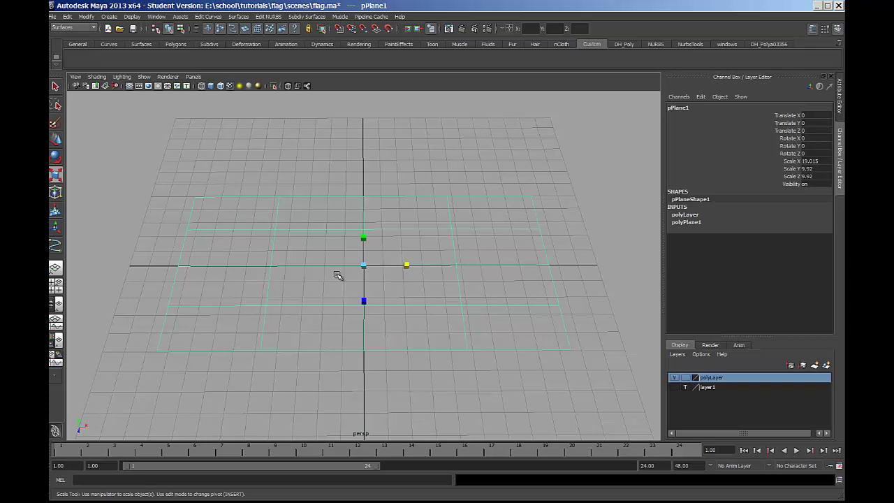
left_click(674, 377)
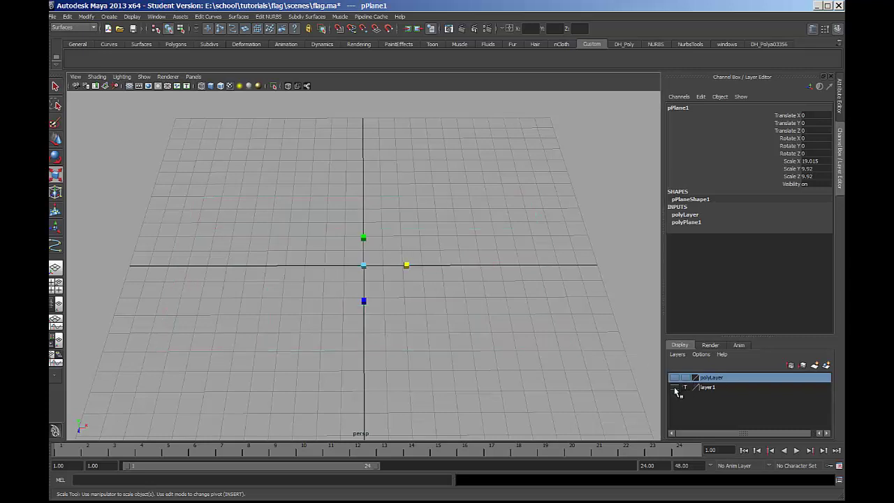
left_click(673, 386)
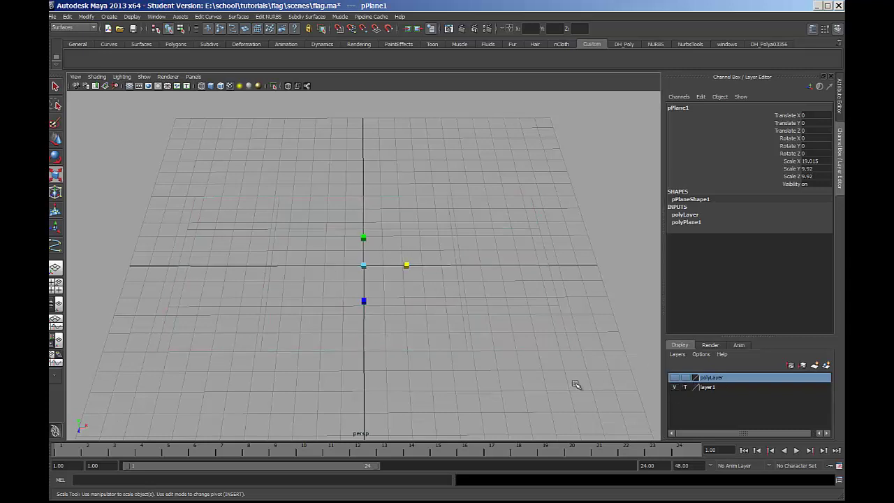
left_click(684, 387)
left_click(685, 387)
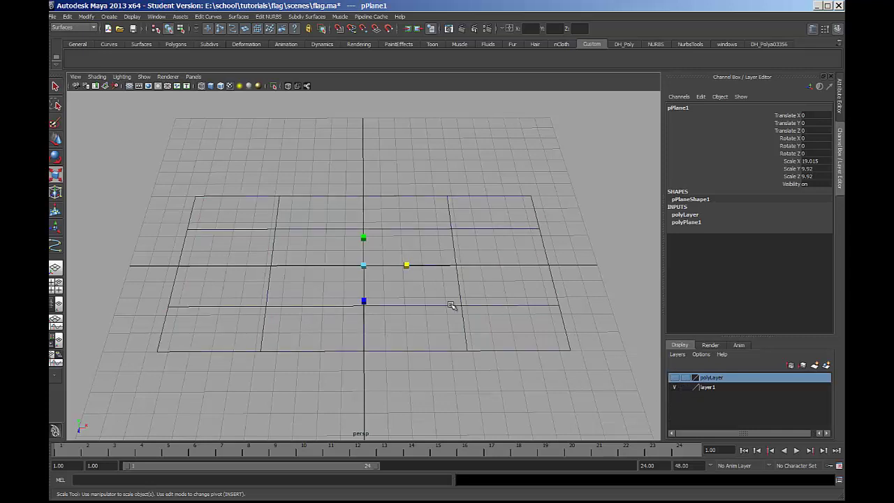
left_click(469, 365)
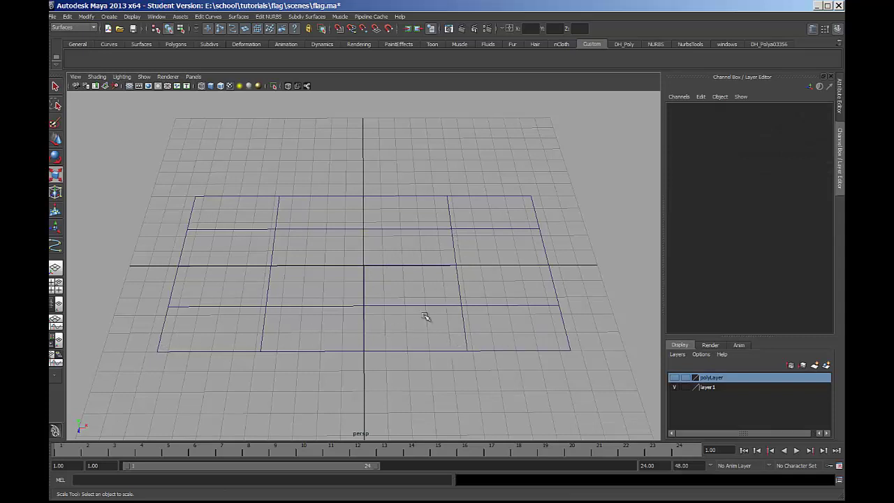
left_click(416, 363)
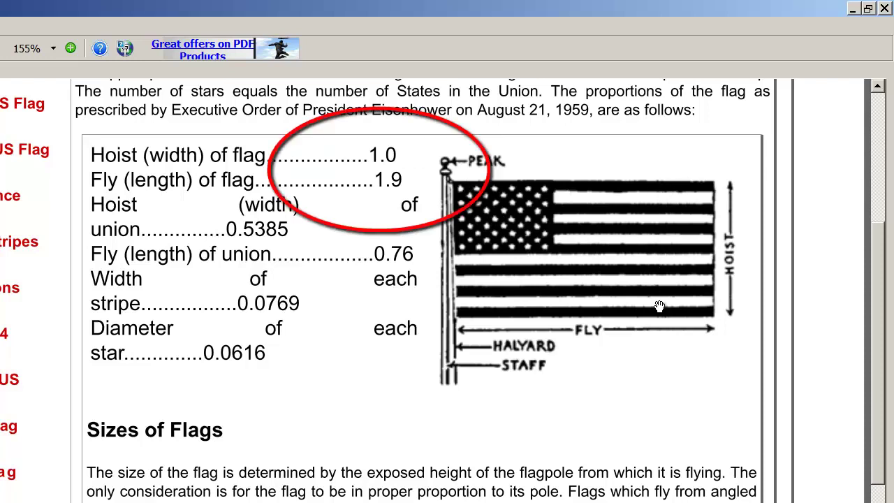
Step: Minimize the browser showing the flag proportions table to return to Maya
left_click(853, 12)
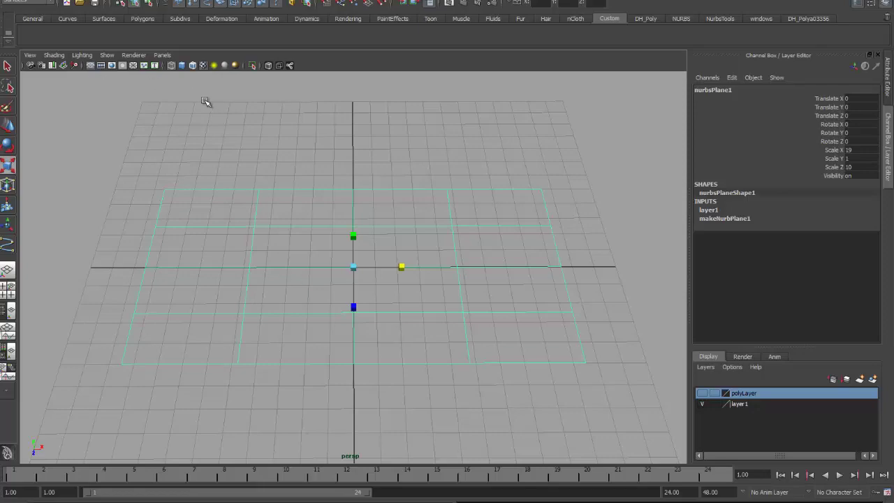
Step: Add an Hshd button for the Hypershade, from Window > Rendering Editors, to the shelf
left_click(159, 24)
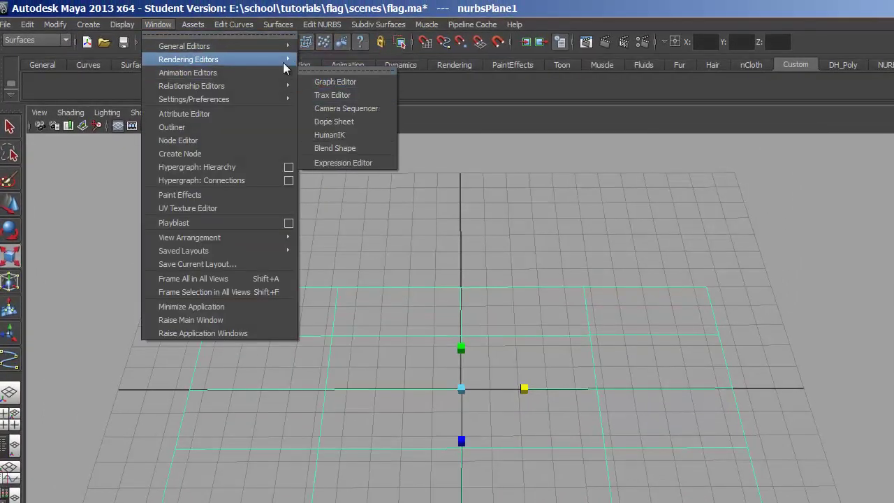
left_click(233, 24)
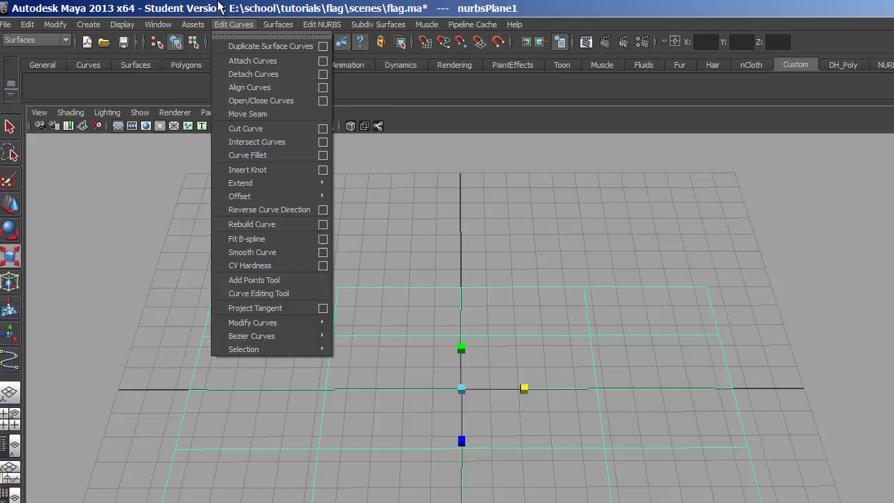
left_click(110, 234)
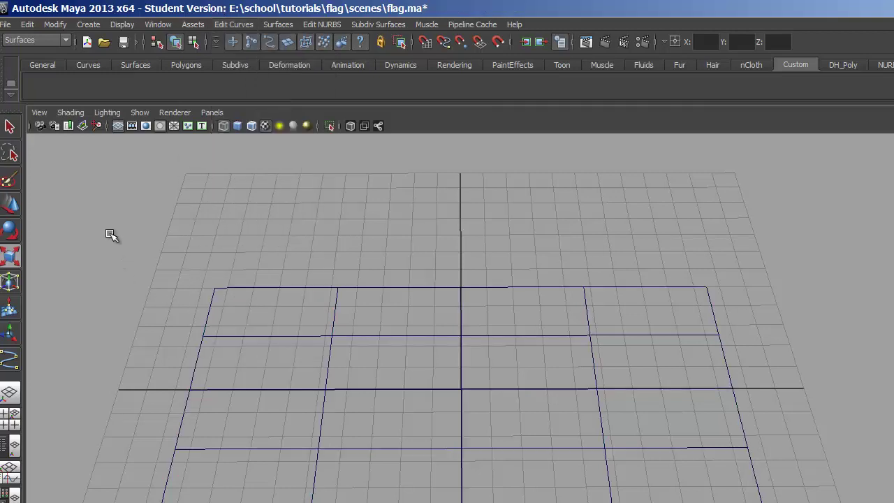
left_click(158, 25)
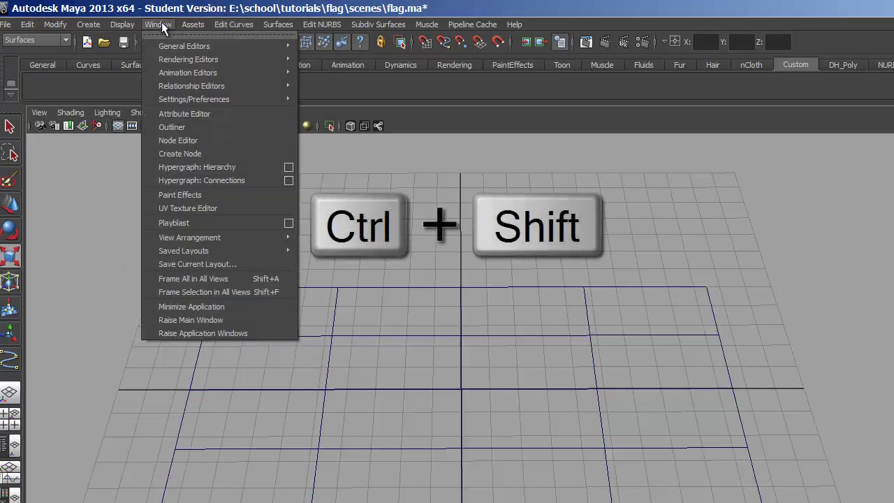
mouse_move(188, 59)
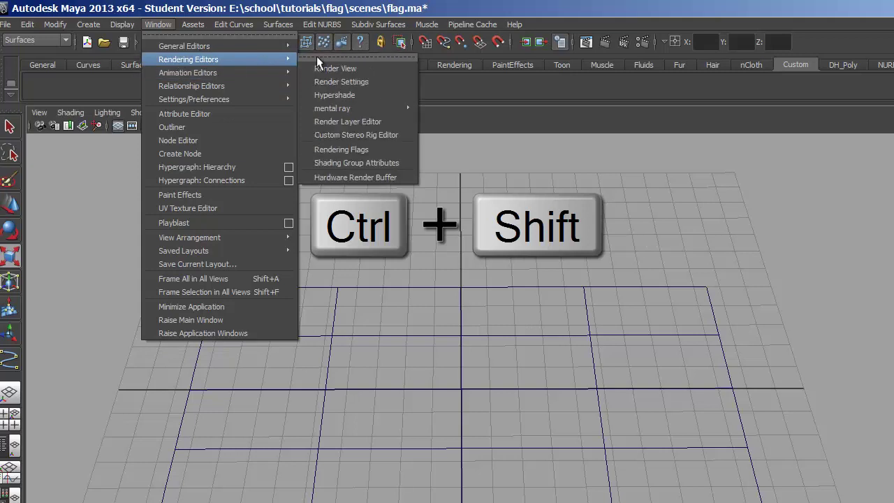
left_click(352, 91, "ctrl+shift")
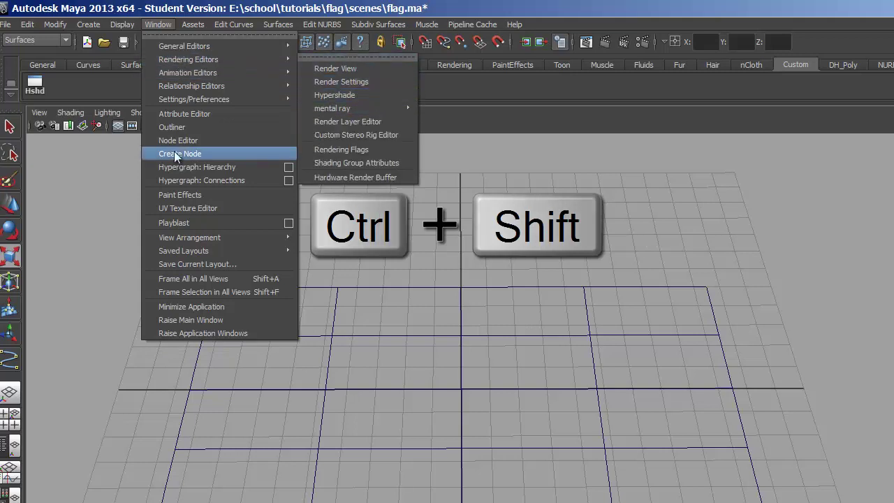
left_click(80, 150)
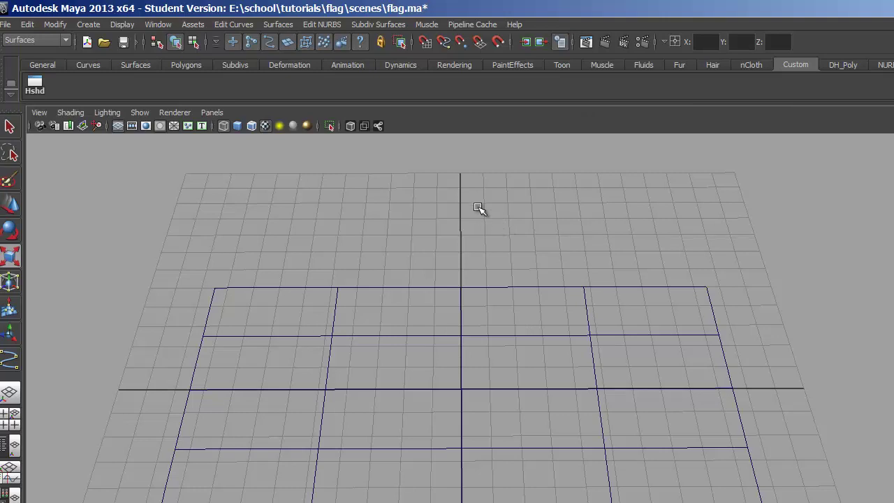
Step: Apply the Panels > Saved Layouts > Hypershade/Render/Persp layout
left_click(209, 112)
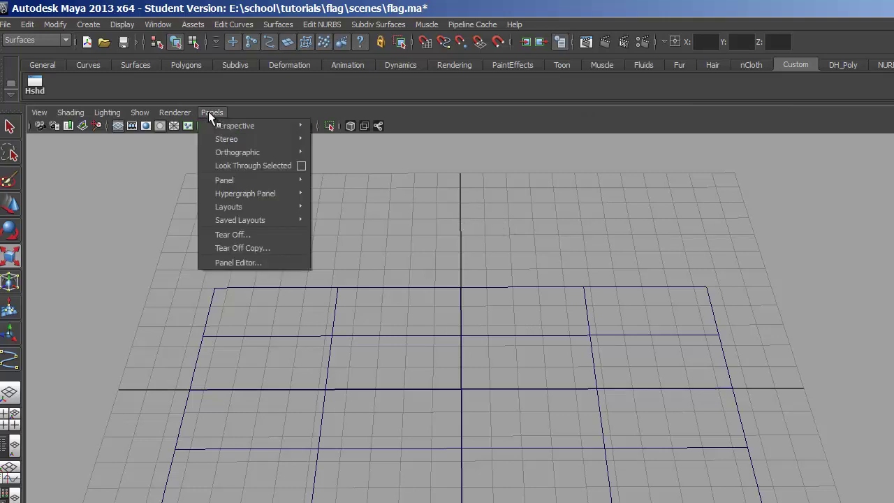
mouse_move(247, 219)
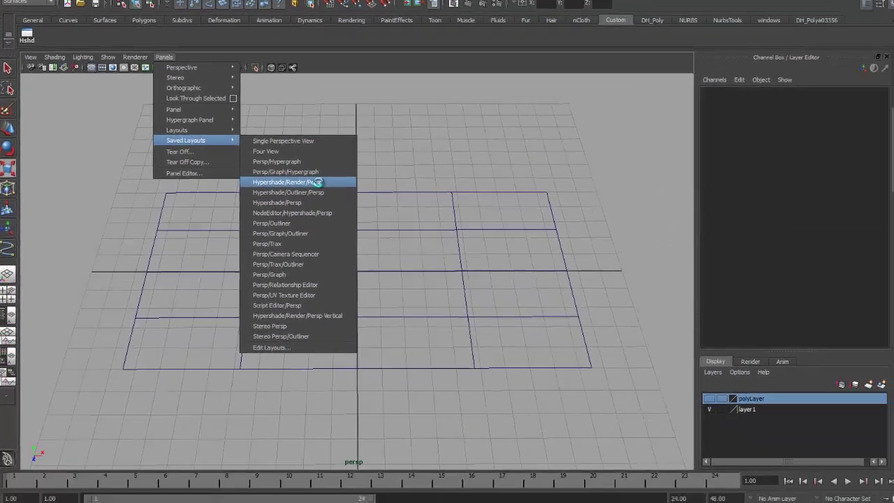
left_click(411, 274)
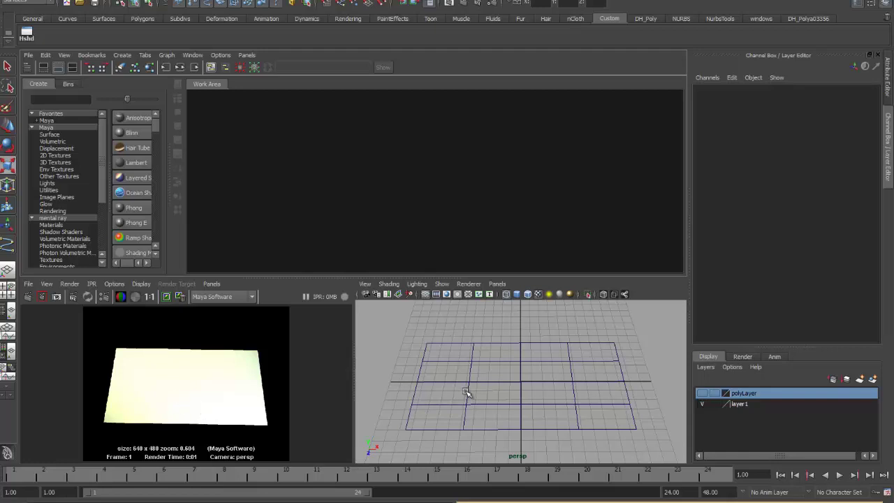
Step: Maximize and restore the perspective and render view panes in turn
key("space")
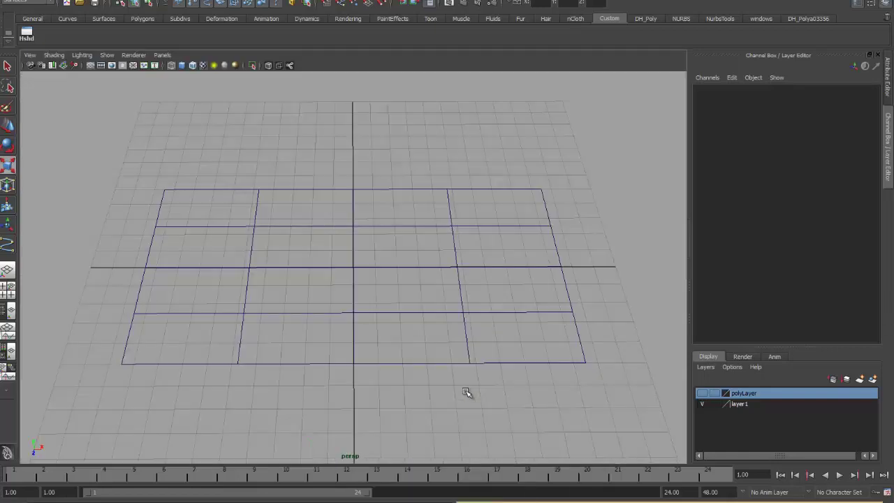
key("space")
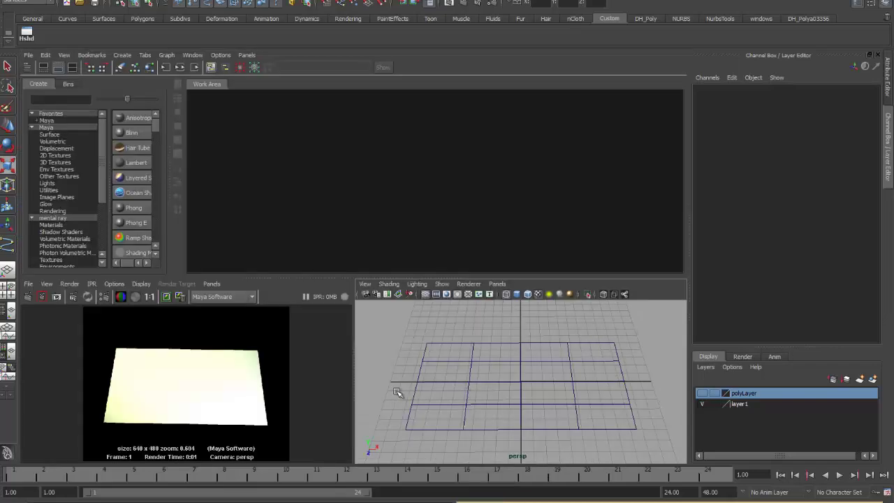
key("space")
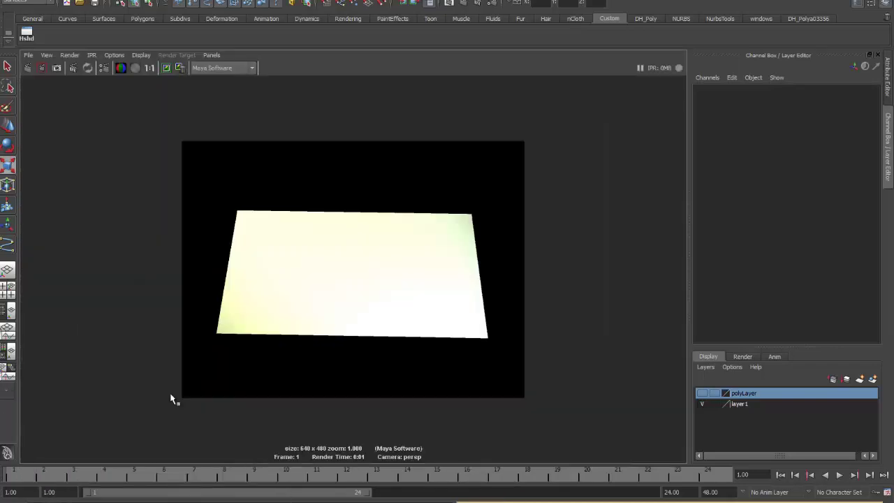
key("space")
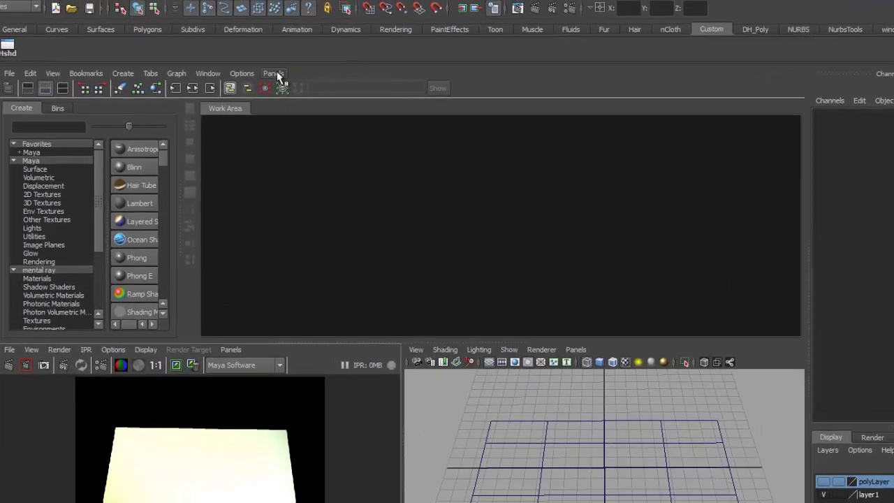
Step: Add the Hypershade/Render/Persp layout to the shelf via the Panel Editor, then maximize persp
left_click(275, 74)
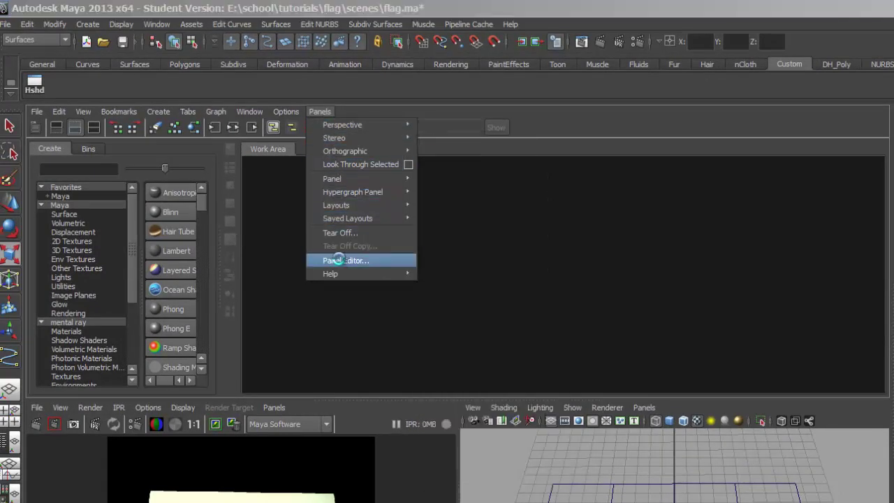
left_click(340, 260)
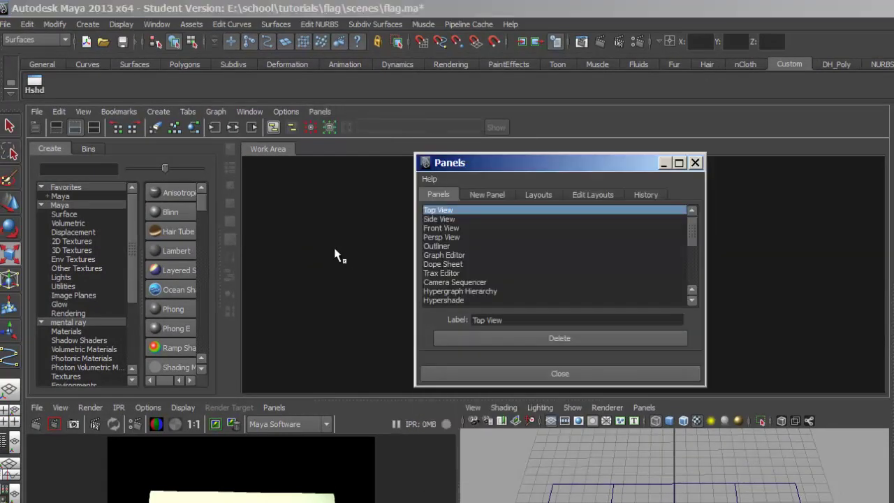
left_click(550, 198)
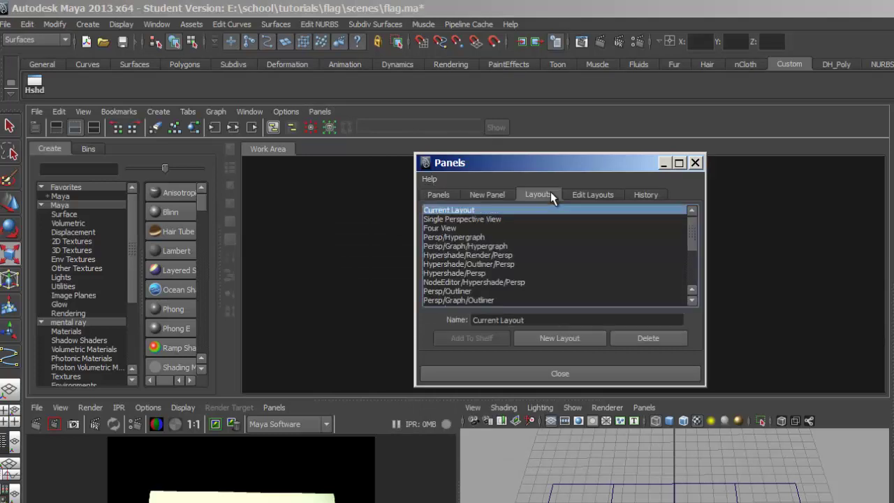
left_click(488, 255)
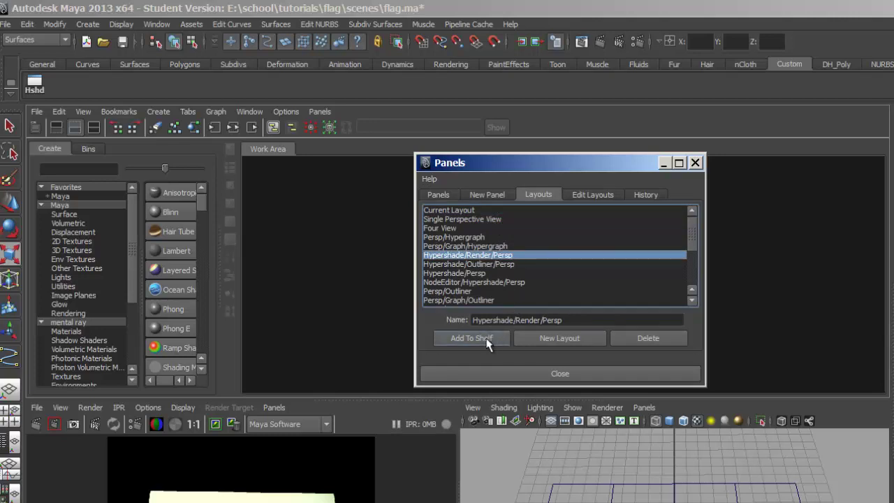
left_click(471, 338)
left_click(695, 162)
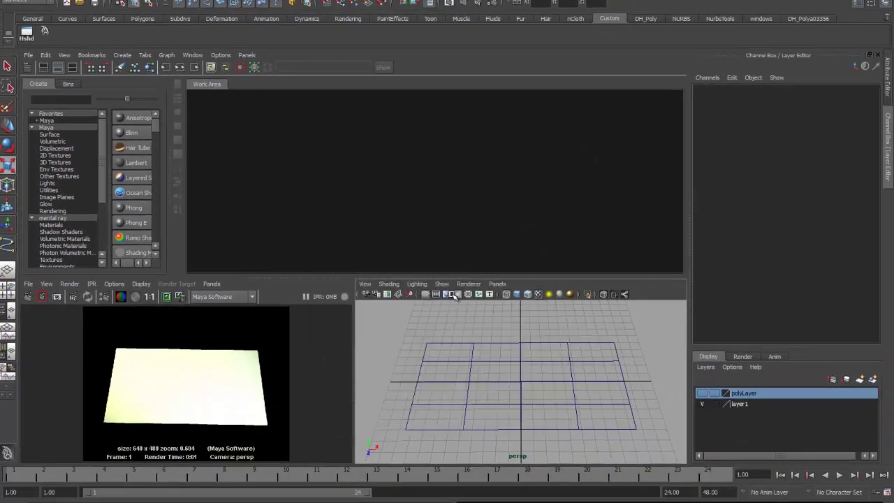
key("space")
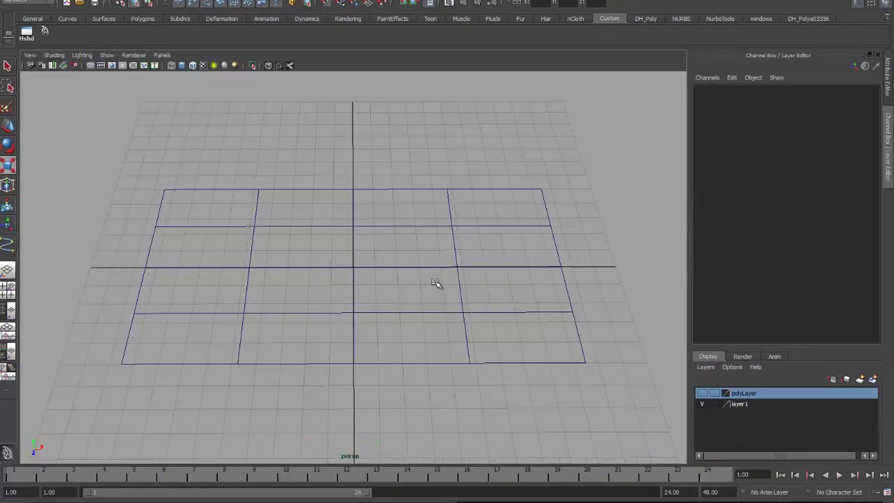
Step: Try the four-view layout, then restore Hypershade/Render/Persp from its new shelf button
left_click(7, 289)
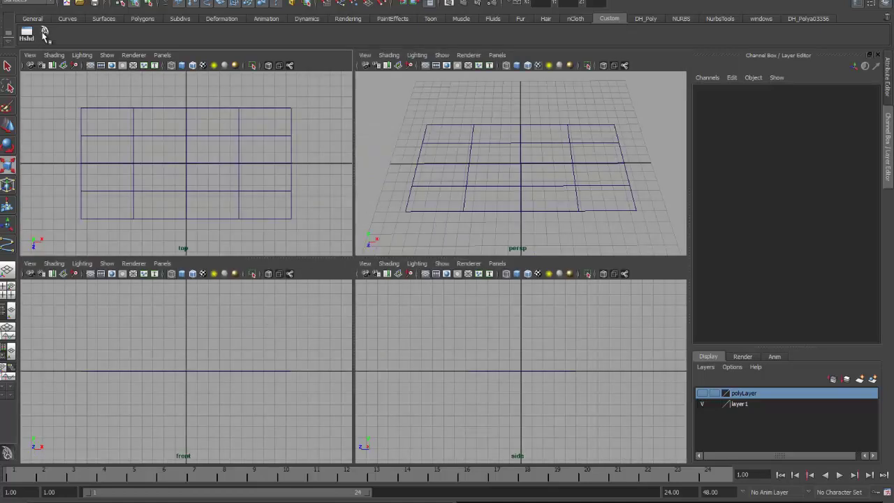
left_click(44, 32)
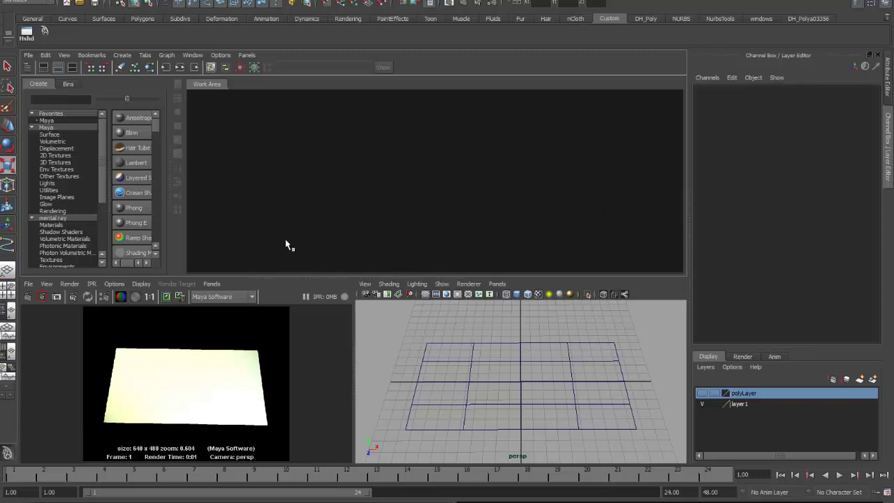
Step: Create a new blinn3 material and bring up its attributes
left_click(117, 132)
left_click_drag(211, 130, 311, 169)
double_click(311, 171)
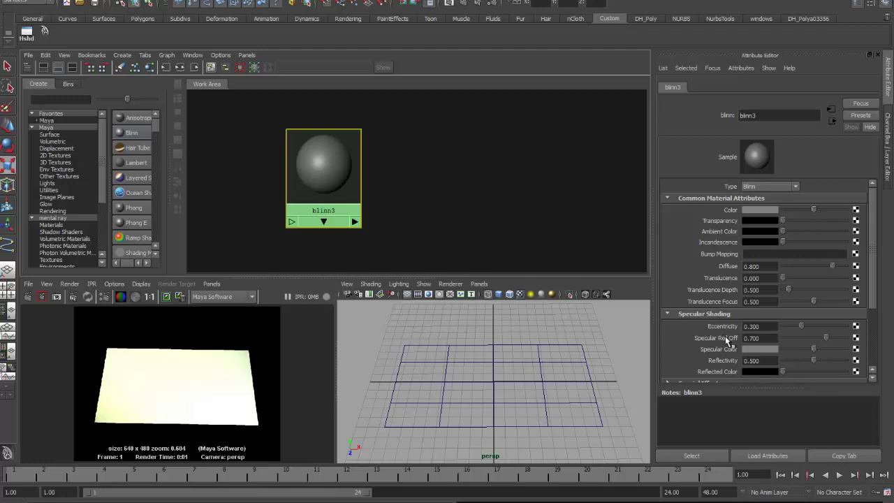
Step: Set blinn3's eccentricity to 0.581 and specular roll-off to 0.359
left_click(801, 328)
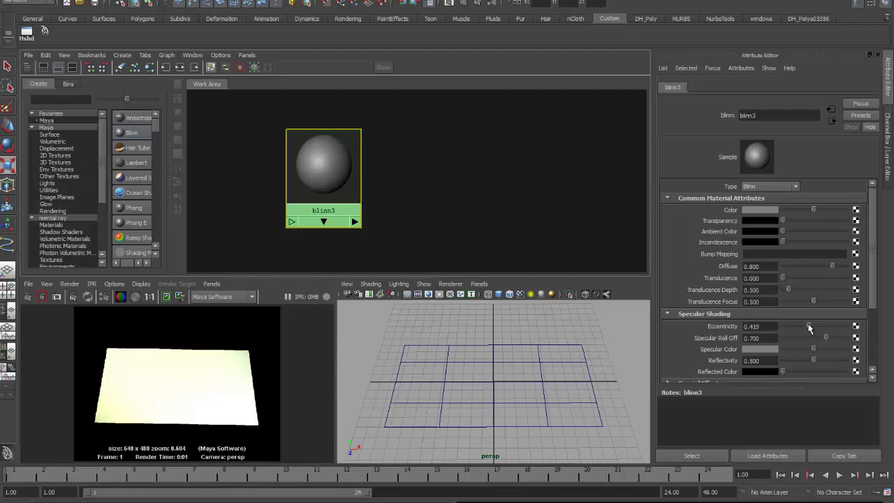
left_click_drag(800, 328, 808, 328)
left_click_drag(826, 338, 796, 329)
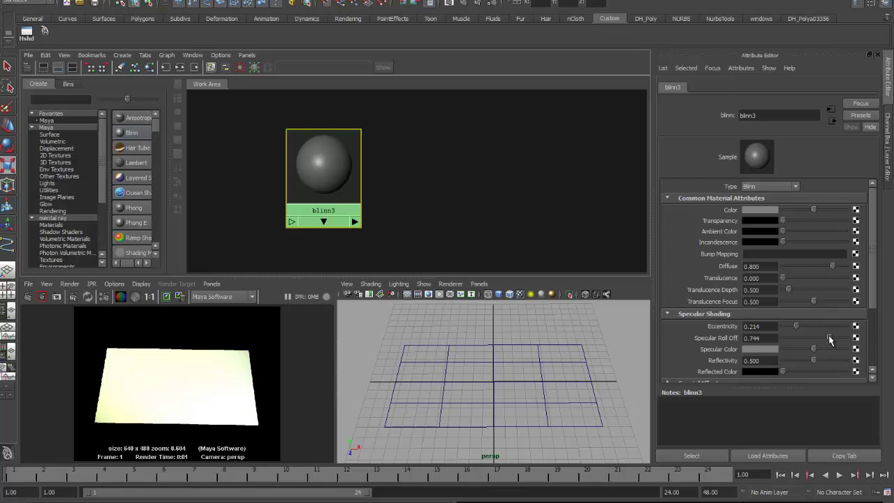
mouse_move(829, 340)
left_mouse_down()
mouse_move(808, 342)
mouse_move(837, 340)
mouse_move(823, 340)
left_mouse_up()
left_click_drag(823, 340, 811, 340)
mouse_move(795, 328)
left_mouse_down()
mouse_move(816, 326)
mouse_move(804, 338)
left_mouse_up()
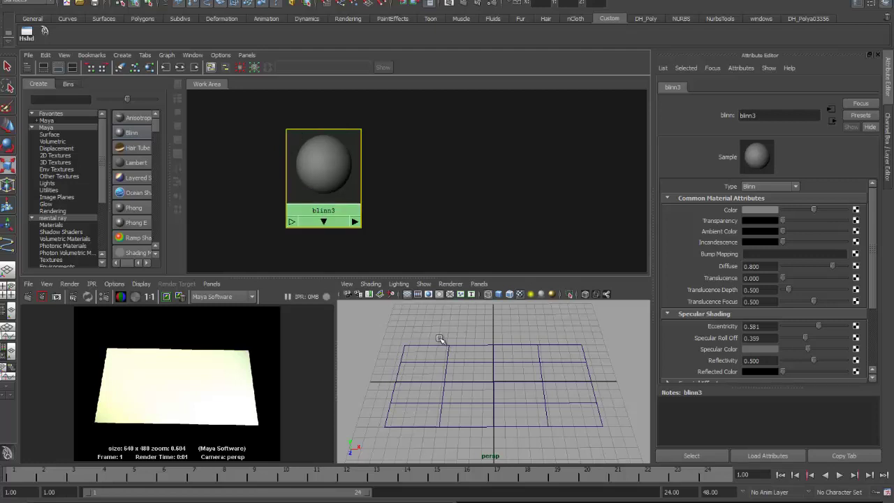
Step: Assign blinn3 to the plane, re-render in Render View, and maximize the perspective view
middle_click_drag(405, 331, 417, 355)
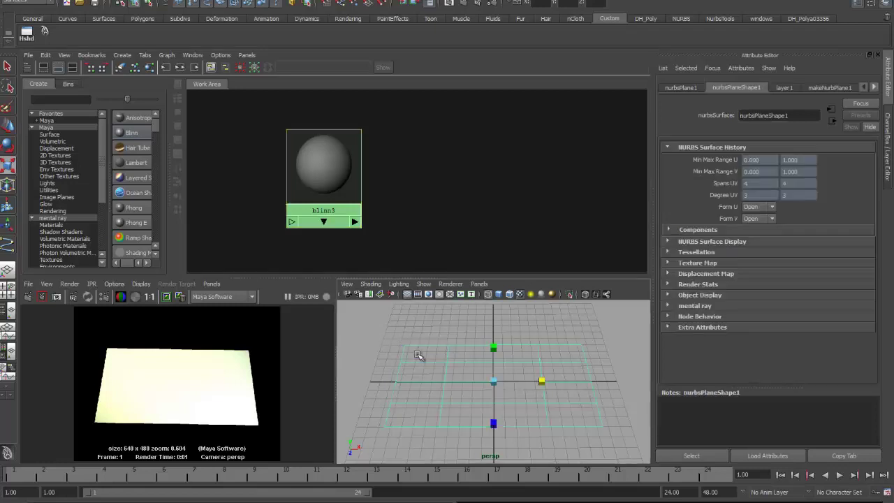
right_click(320, 163)
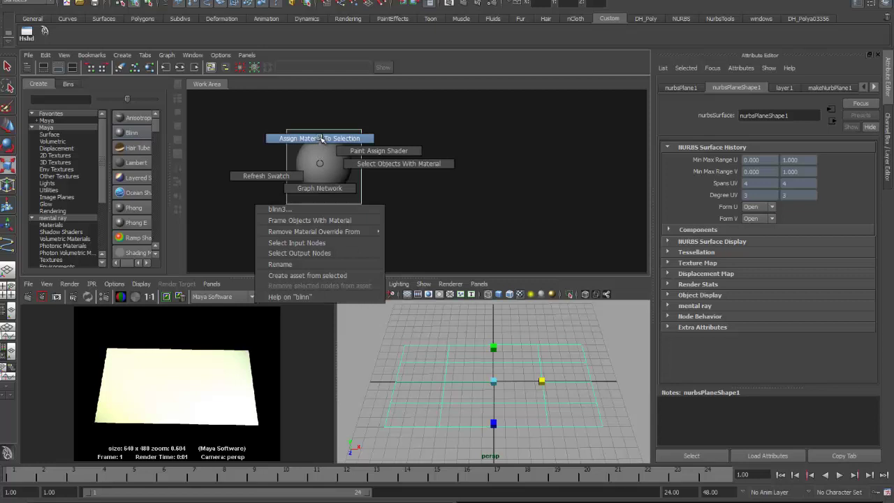
left_click(320, 138)
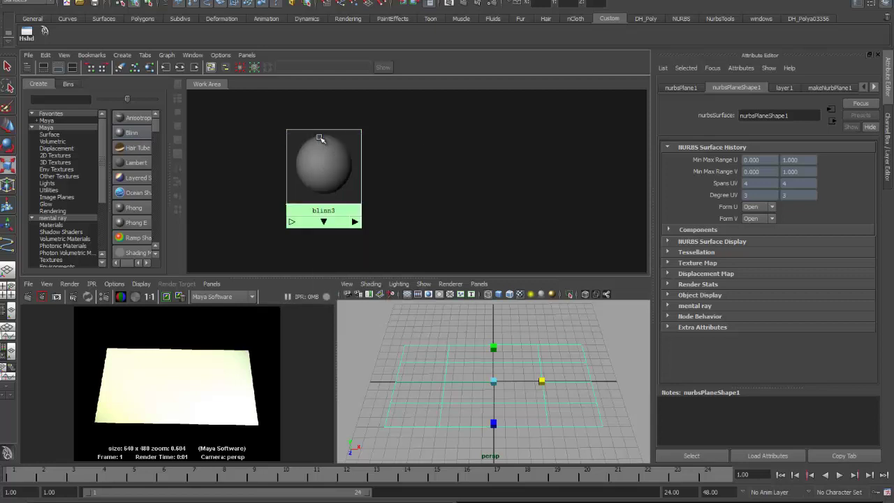
left_click(28, 296)
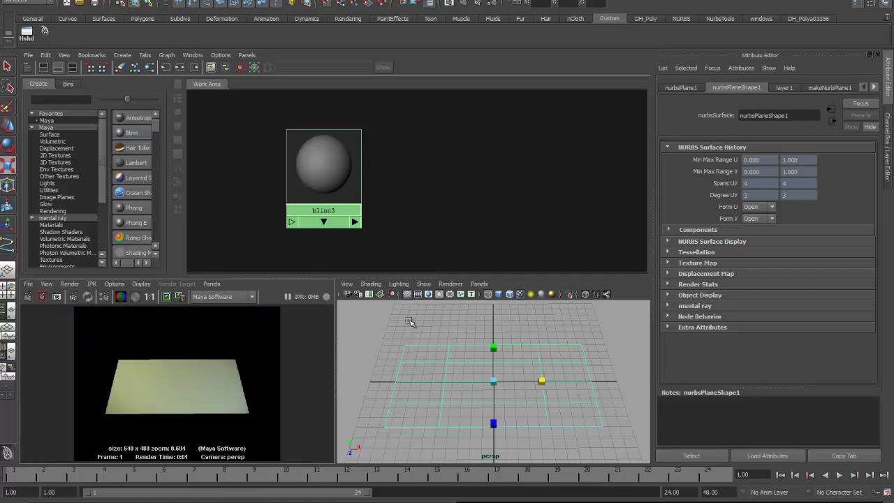
key("space")
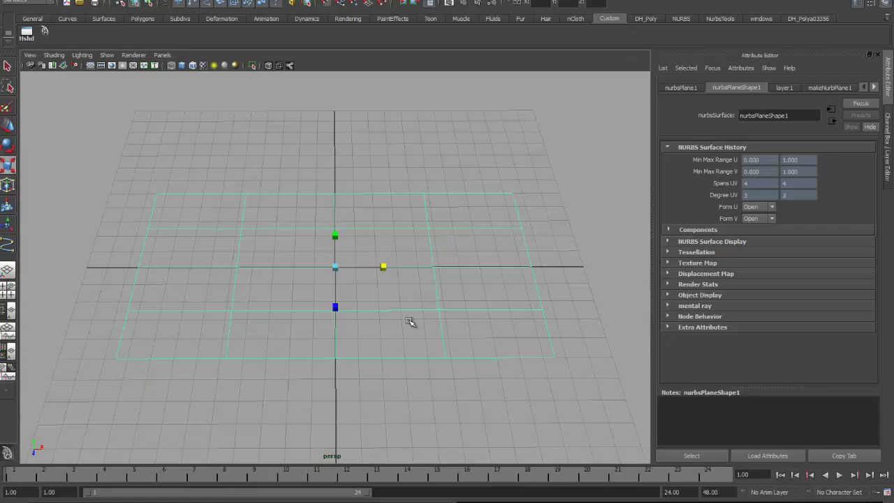
Step: Dolly out in the perspective view and select the spot light above the plane
right_click_drag(393, 248, 124, 224, "alt")
left_click(463, 336)
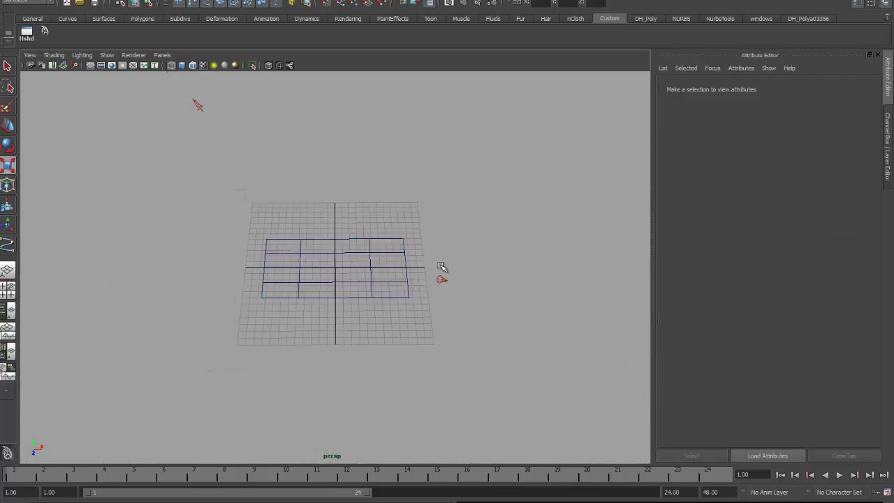
left_click(442, 276)
left_click_drag(547, 343, 476, 319, "alt")
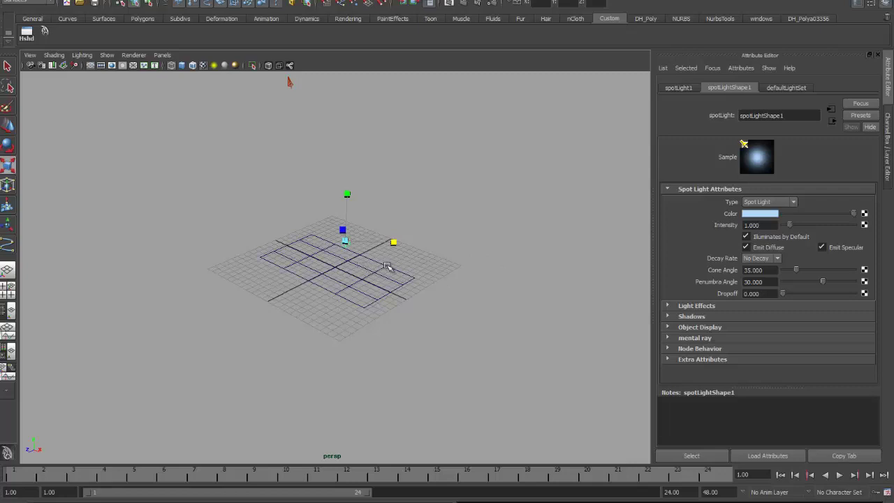
Step: Look through spotLight1 and select the plane to see it within the light's cone
left_click(163, 55)
mouse_move(168, 68)
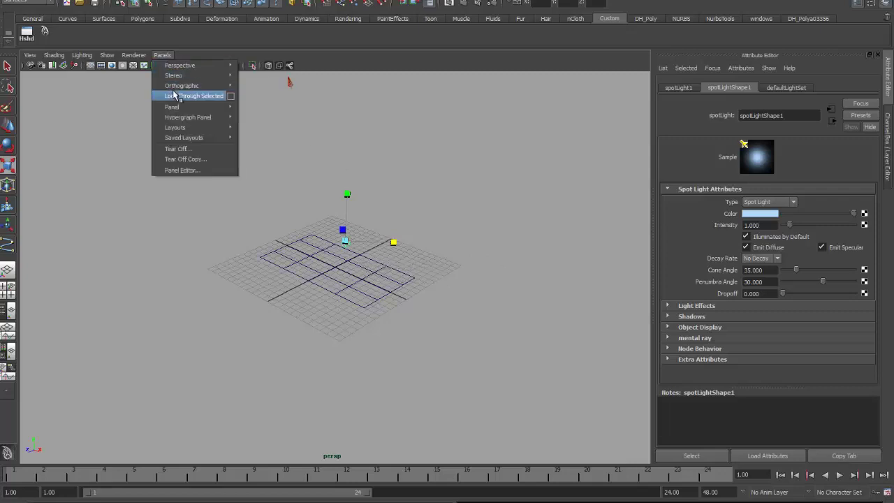
left_click(175, 95)
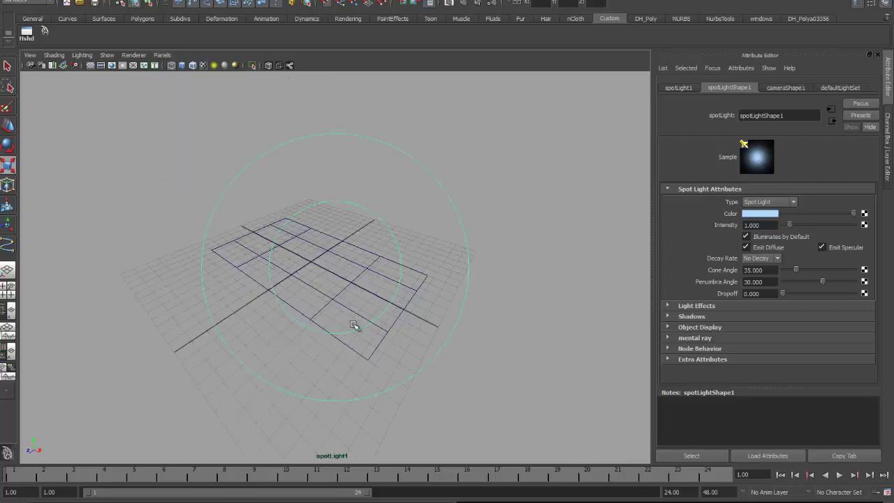
left_click(347, 294)
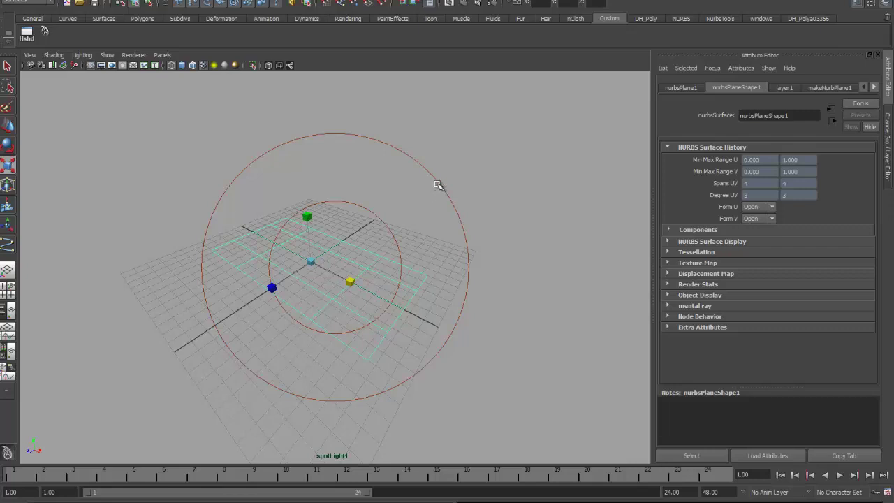
Step: Switch to persp, select spotLight2 and look through it to check its cone, then return to persp
left_click(473, 195)
key("space")
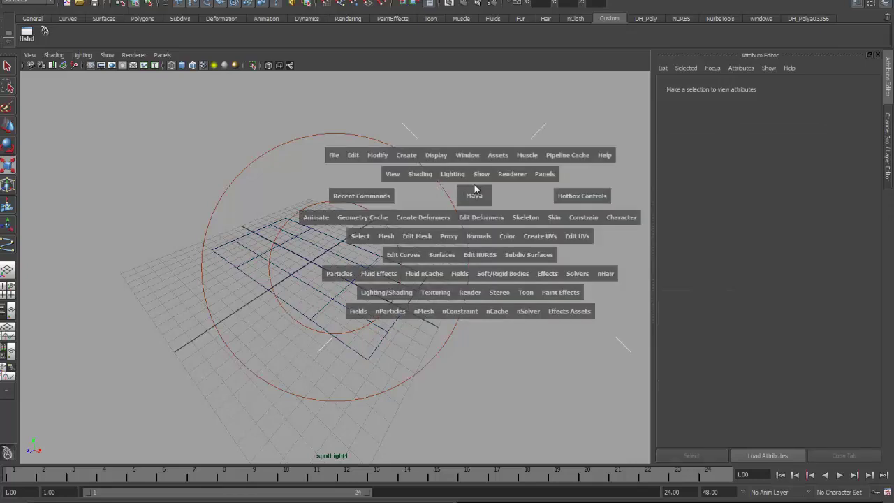
left_click_drag(473, 195, 462, 161)
left_click(285, 82)
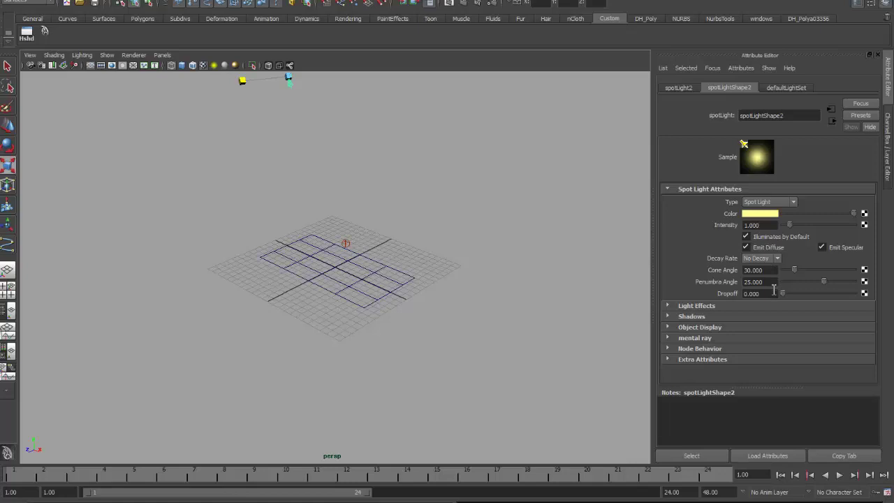
left_click(162, 54)
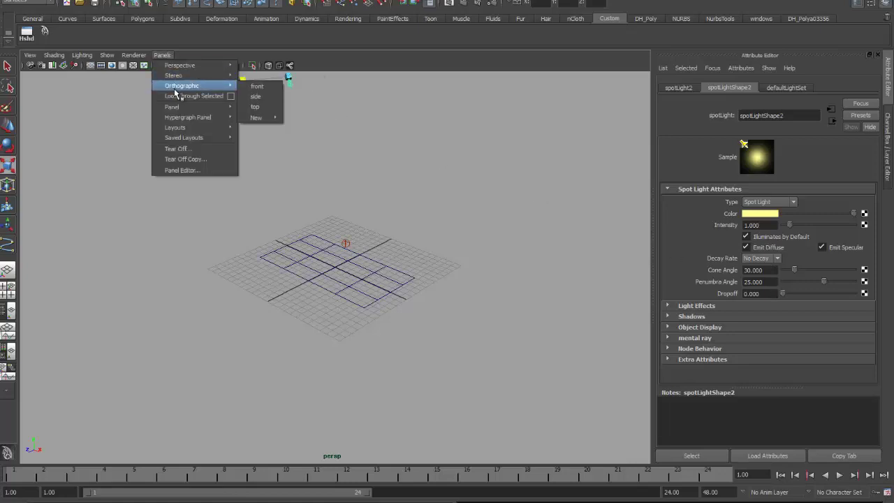
left_click(190, 96)
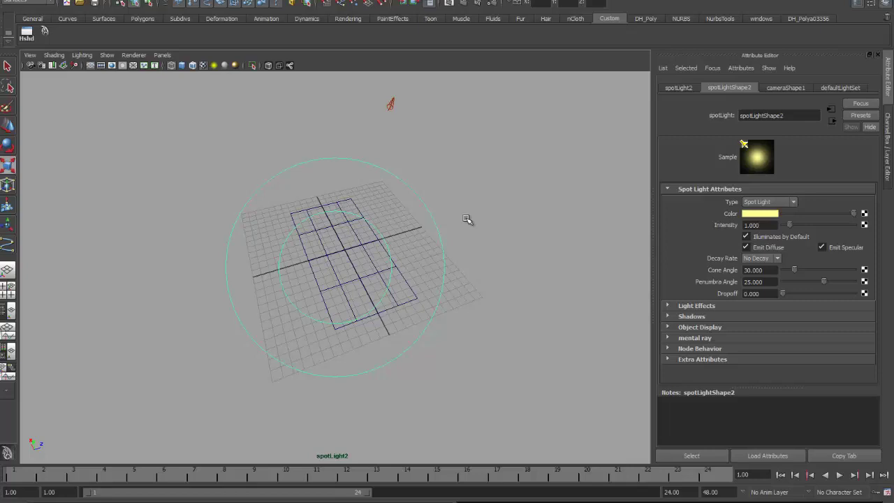
key("space")
left_click_drag(468, 219, 395, 225)
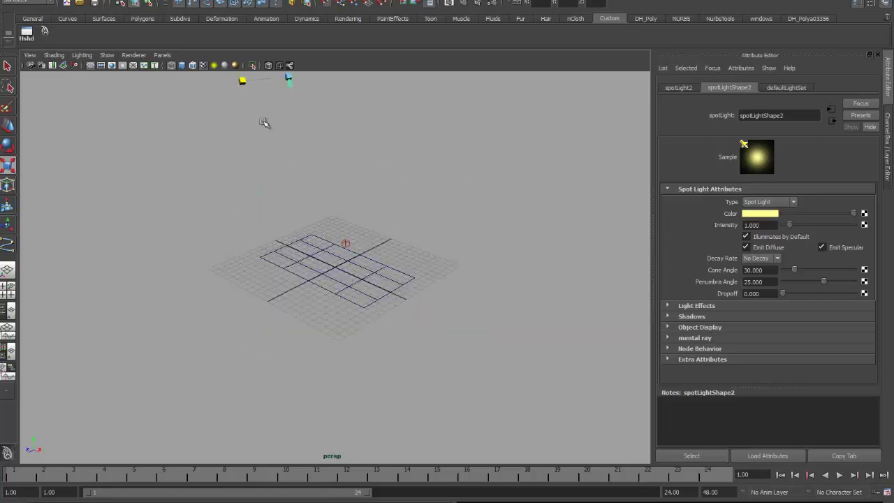
Step: Restore the Hypershade/Render/Persp layout from the shelf icon
left_click(44, 31)
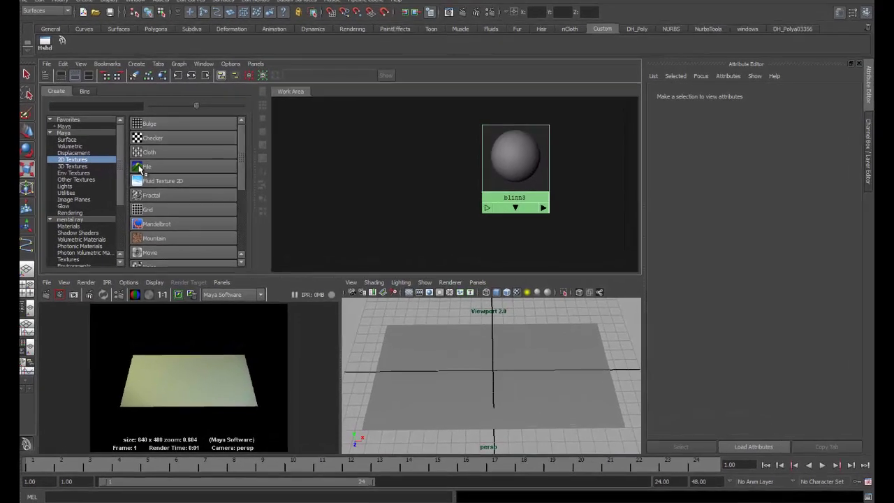
Step: Create a file texture node, file1, and arrange place2dTexture2 beside it
left_click(139, 167)
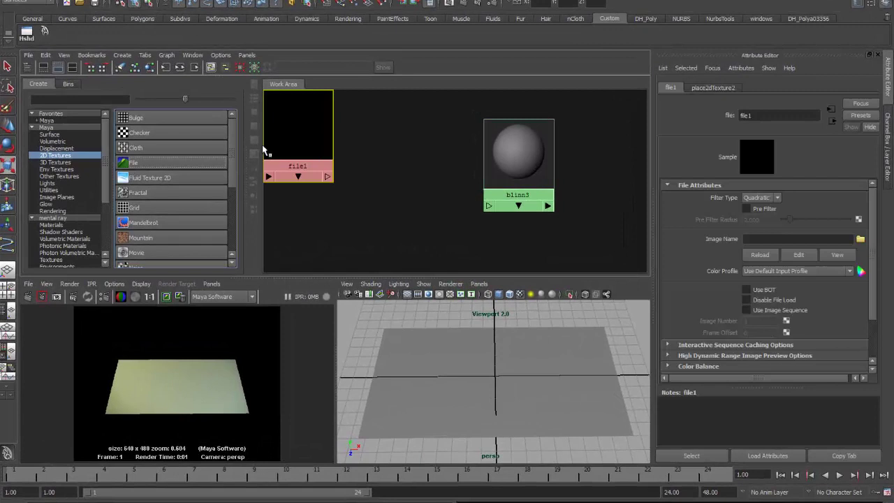
left_click_drag(439, 162, 439, 164)
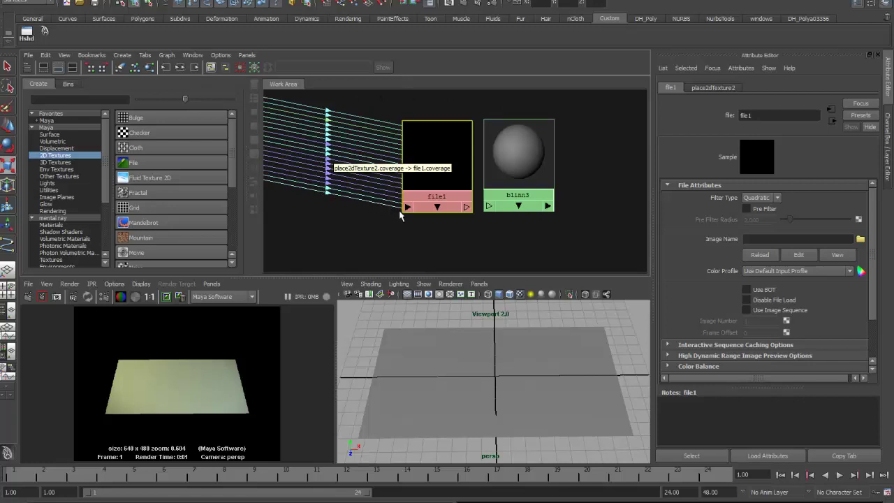
right_click_drag(401, 212, 336, 210, "alt")
left_click_drag(285, 148, 375, 173)
middle_click_drag(469, 227, 447, 223, "alt")
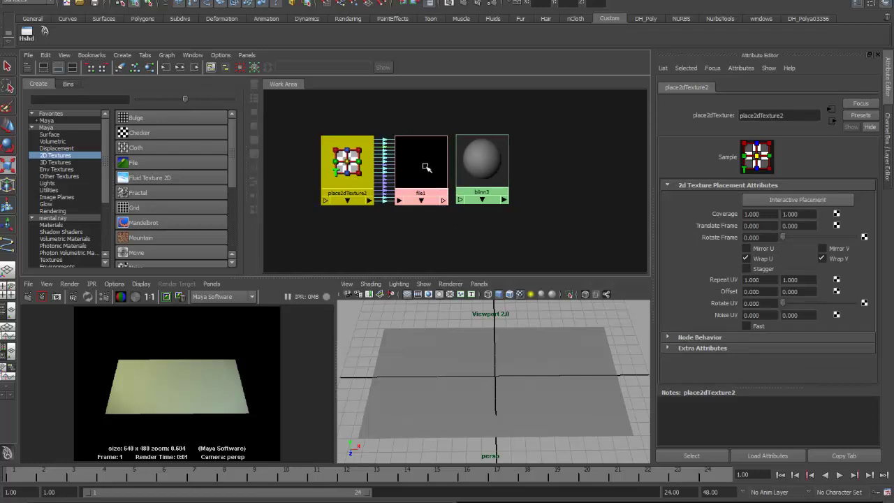
Step: Connect file1 into blinn3's color, then select file1
middle_click_drag(426, 167, 485, 161)
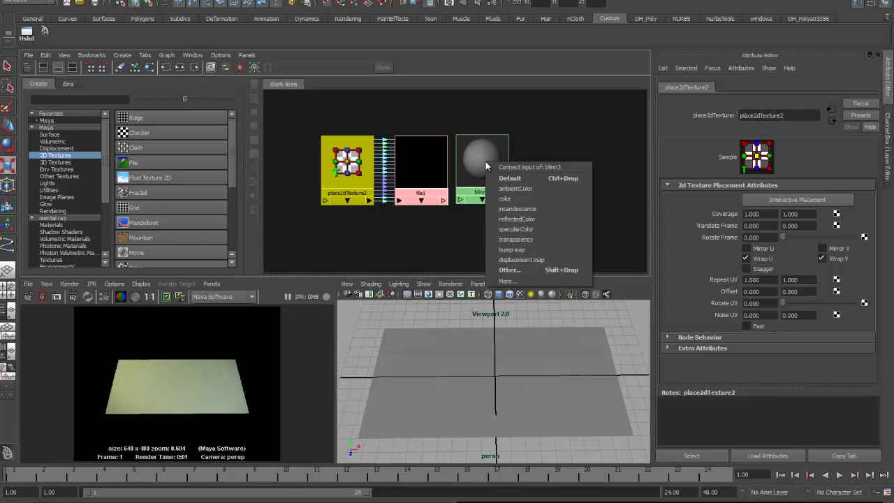
left_click(507, 202)
left_click_drag(486, 163, 536, 164)
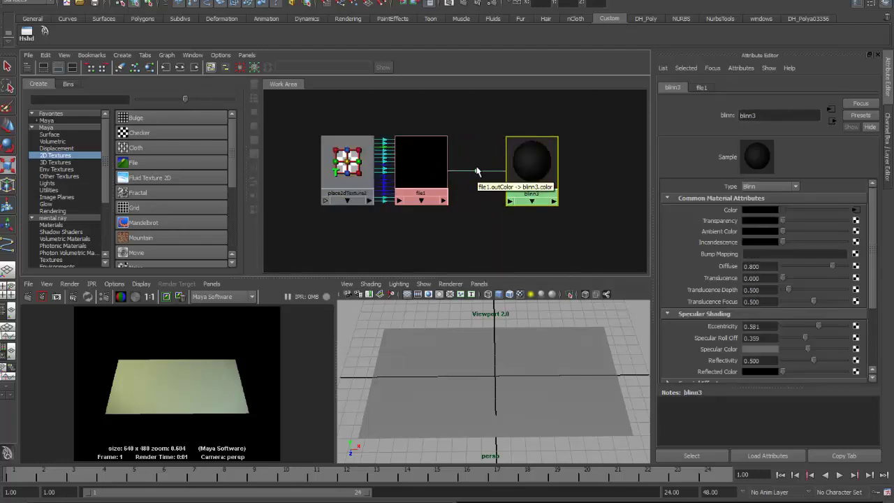
left_click(429, 169)
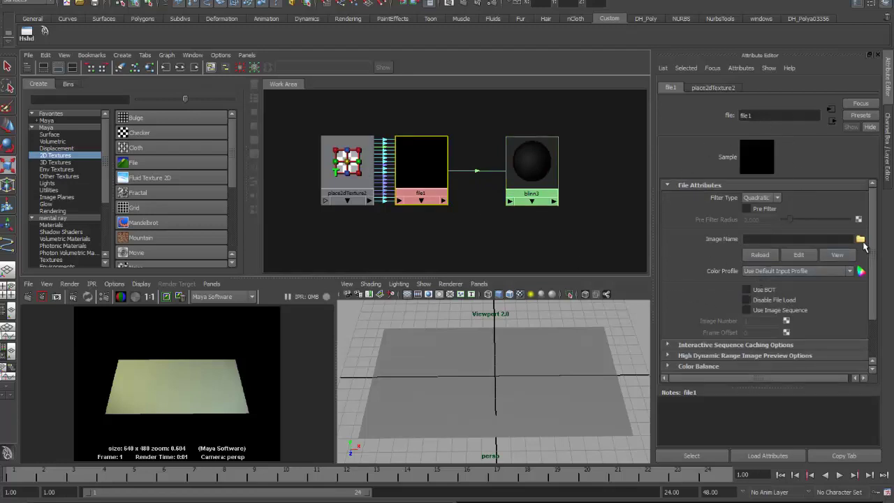
Step: Load sourceimages/starfield.iff as file1's image
left_click(860, 240)
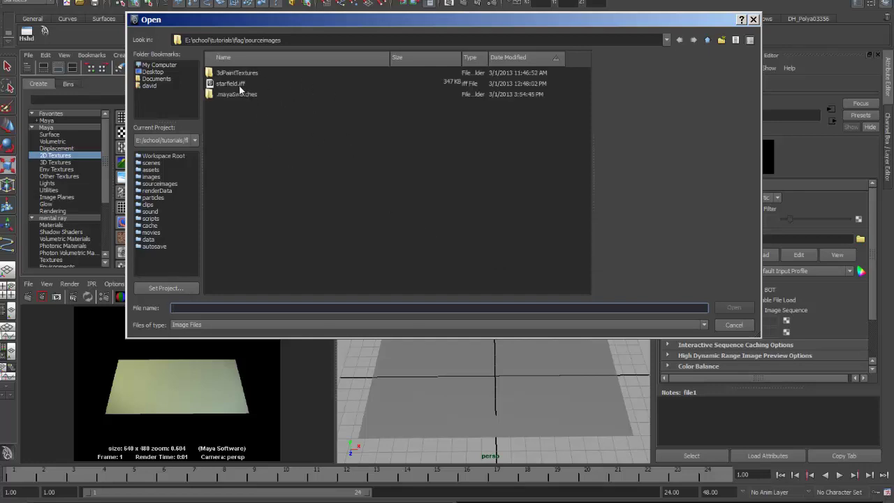
left_click(239, 84)
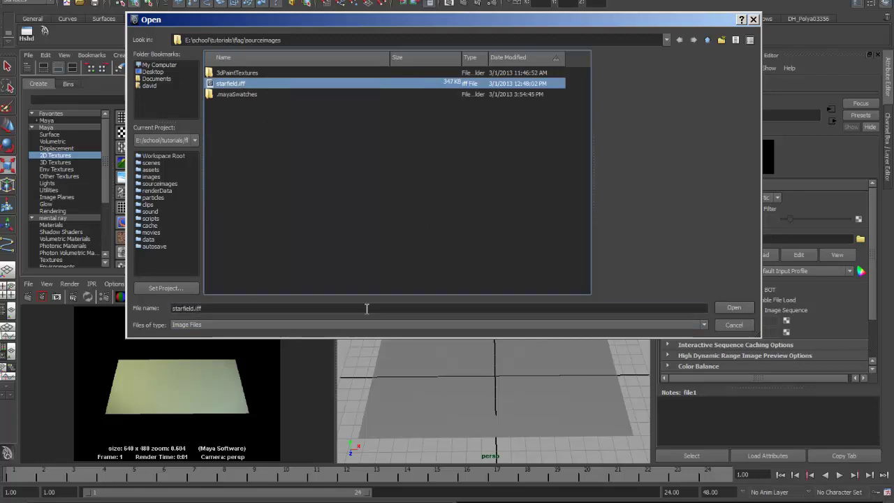
left_click(739, 309)
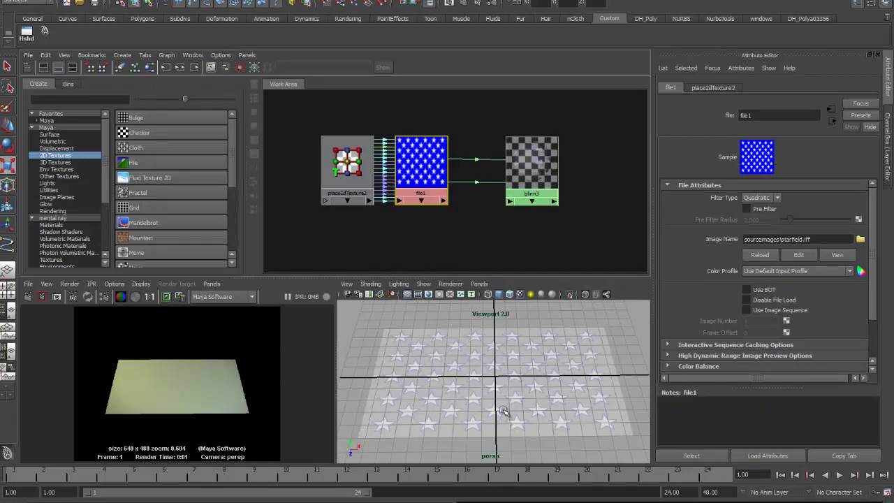
Step: Render the starfield plane, then delete file1's outTransparency link into blinn3's transparency
left_click(29, 296)
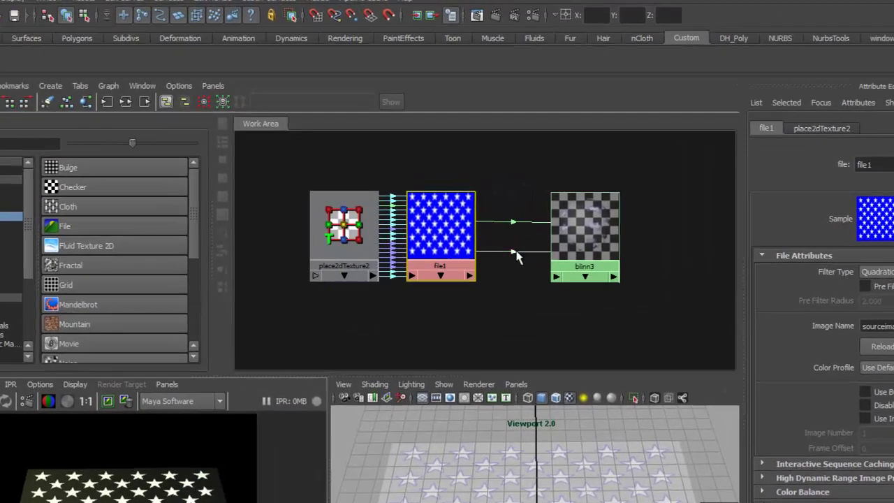
left_click(516, 256)
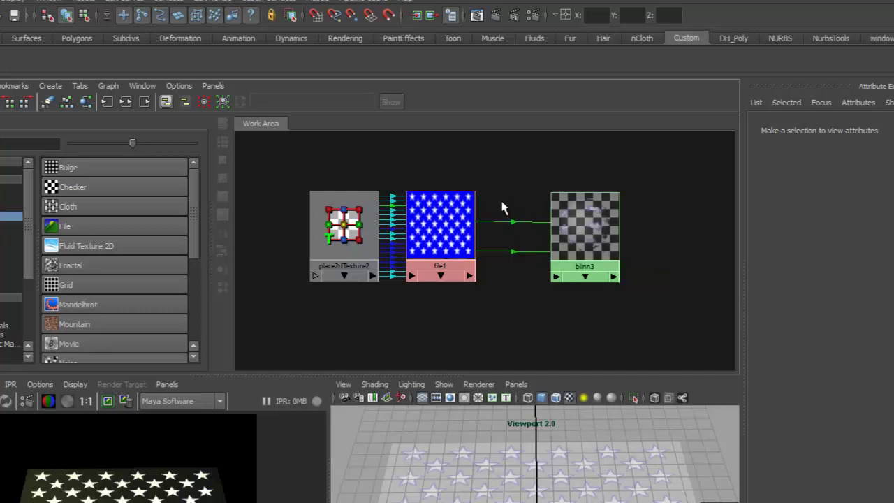
left_click_drag(502, 202, 527, 251)
key("BackSpace")
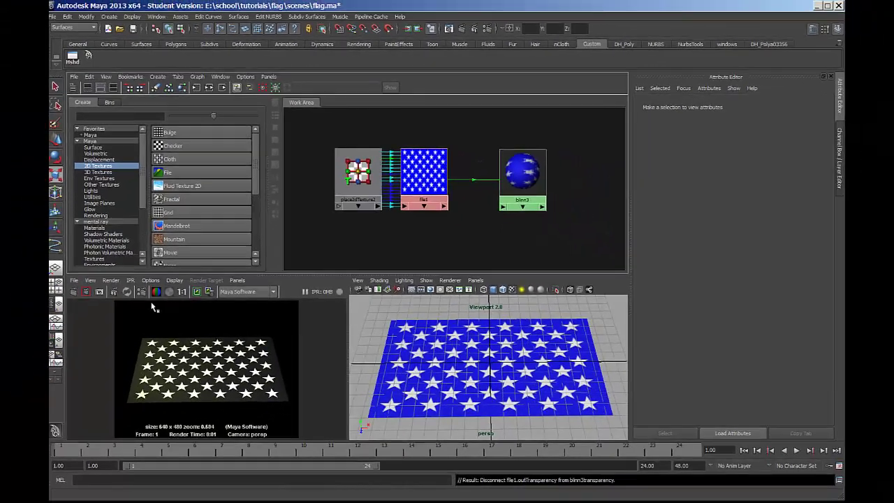
Step: Re-render the opaque blue starfield plane and select place2dTexture2
left_click(72, 293)
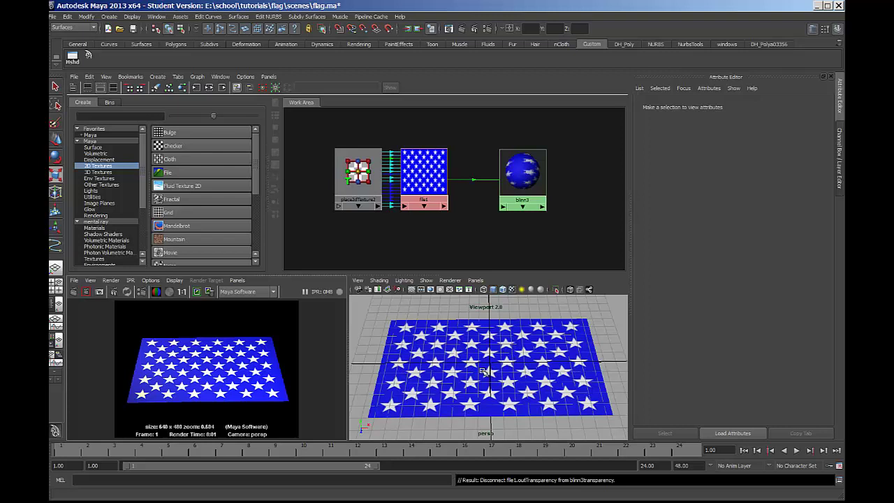
left_click(372, 185)
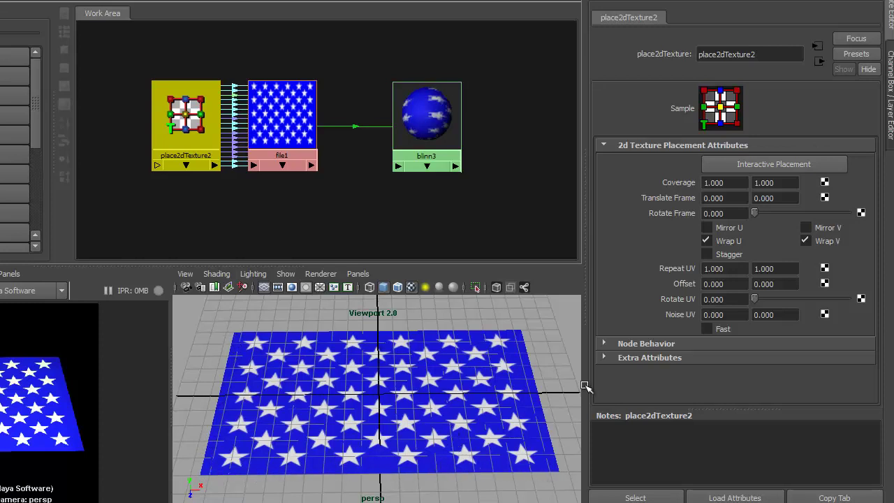
Step: Set place2dTexture2's coverage to 0.5 in both U and V
double_click(744, 187)
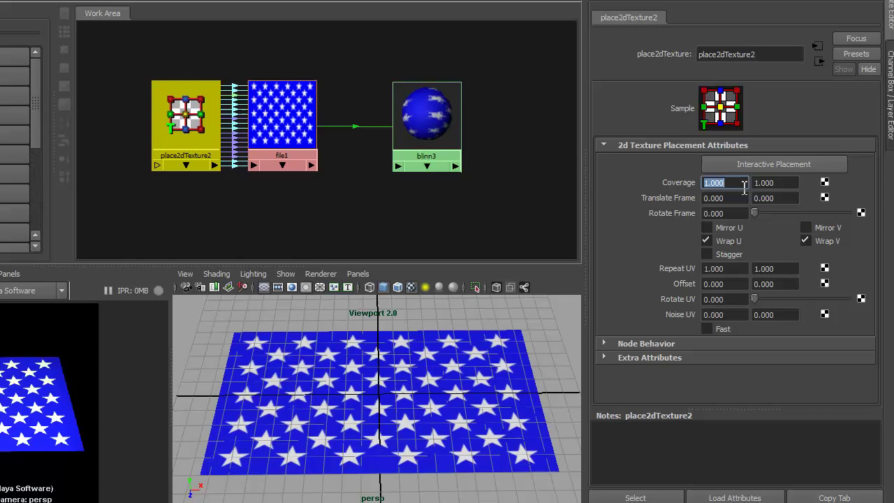
type("0.5")
key("Return")
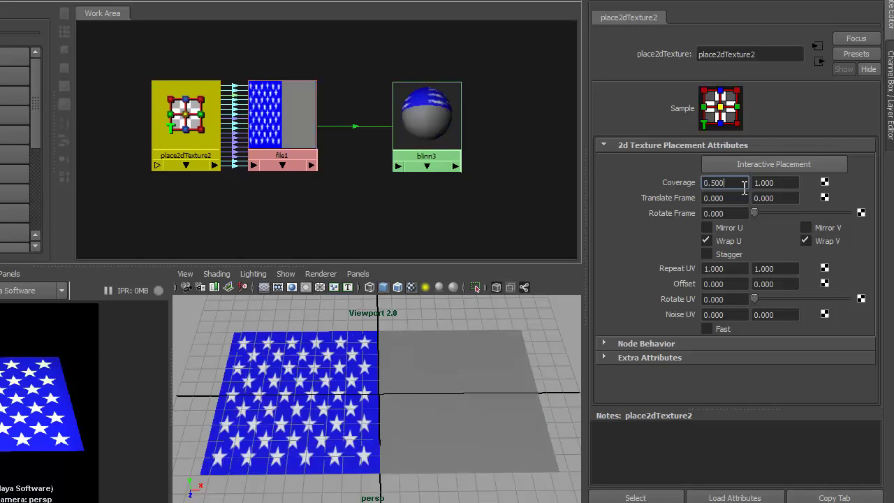
double_click(779, 182)
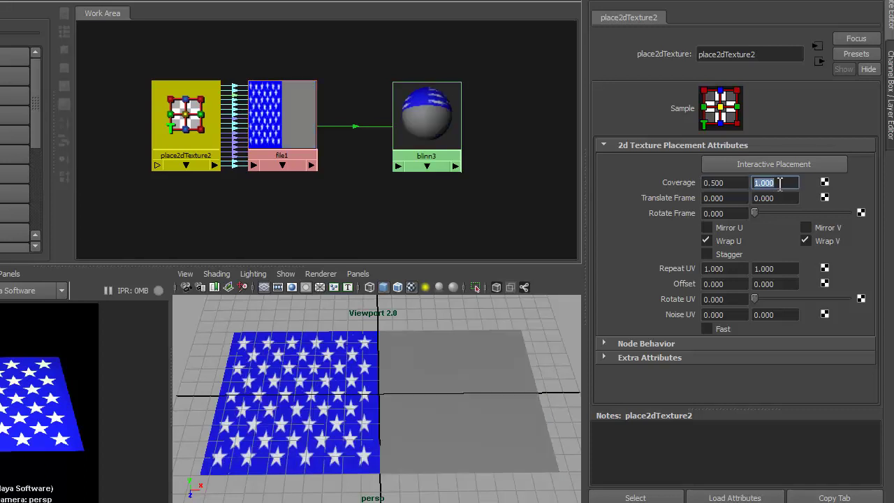
type("0.5")
key("Return")
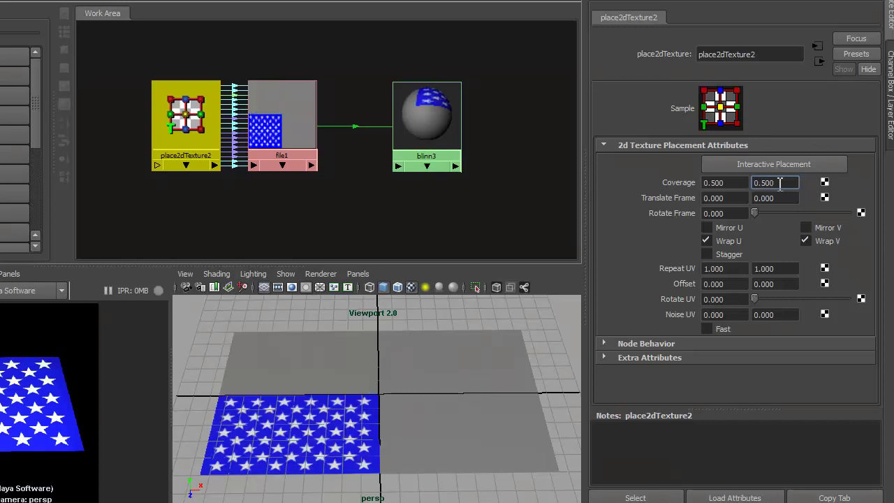
left_click(775, 197)
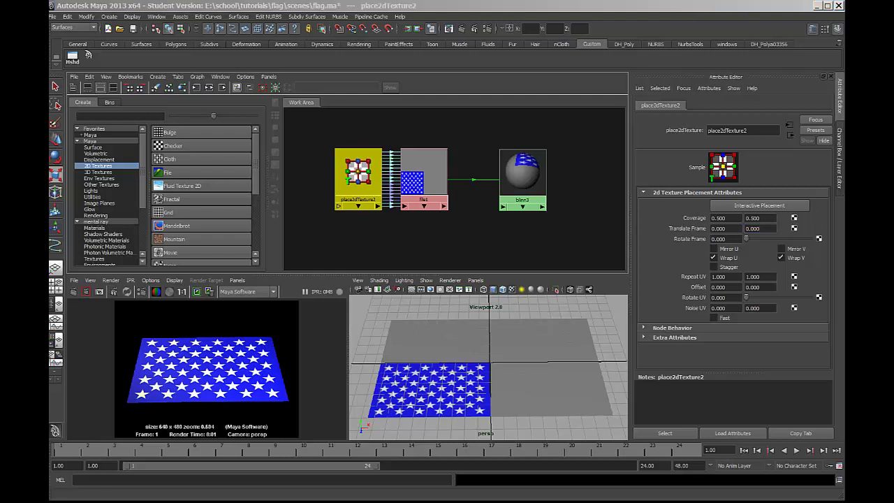
key("alt+Tab")
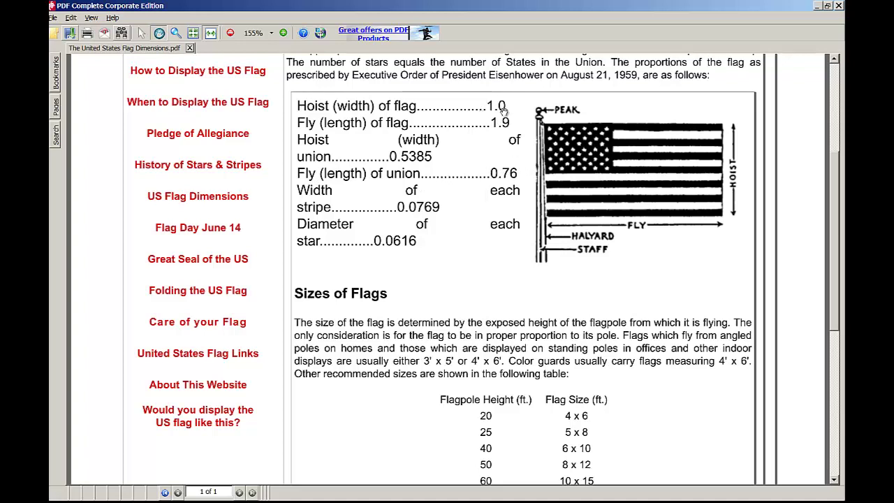
left_click(818, 6)
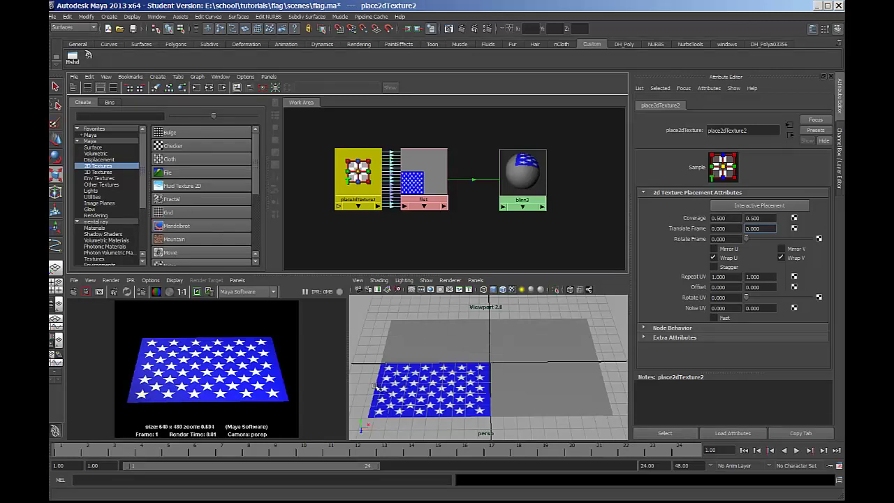
Step: Select place2dTexture2 and set Coverage U to =.76/1.9, giving 0.400
left_click(607, 398)
key("r")
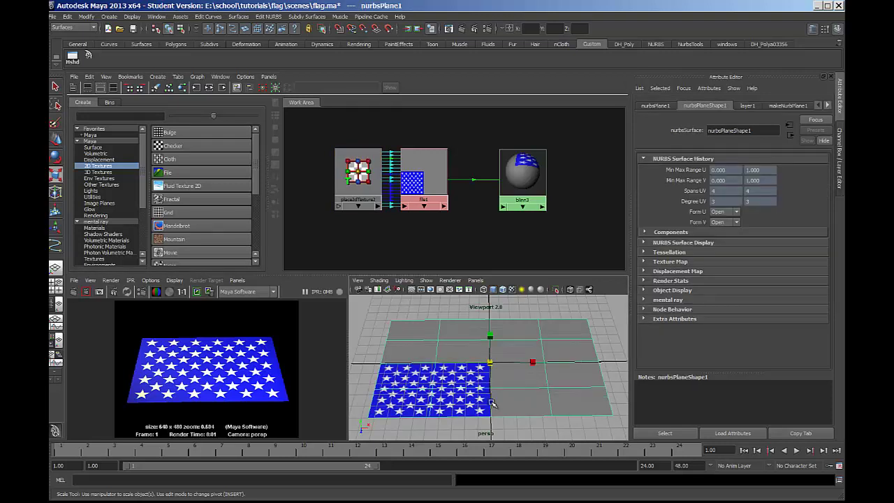
left_click(431, 181)
left_click(358, 175)
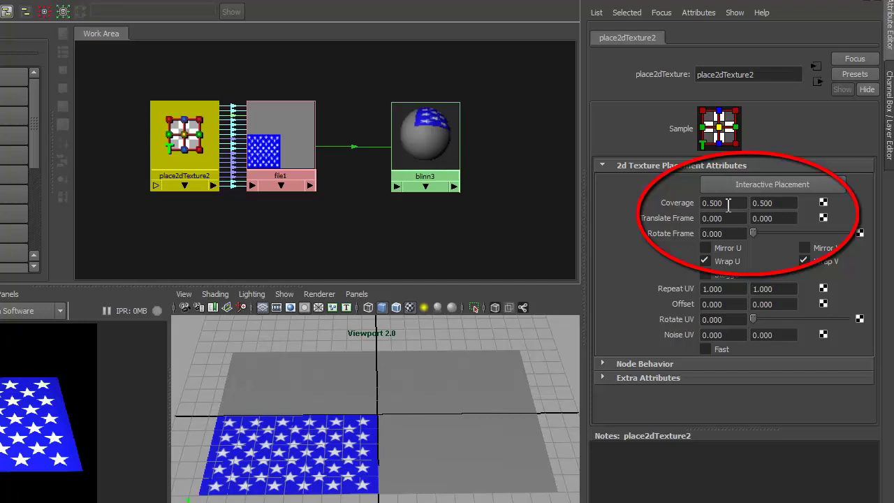
left_click_drag(727, 203, 609, 205)
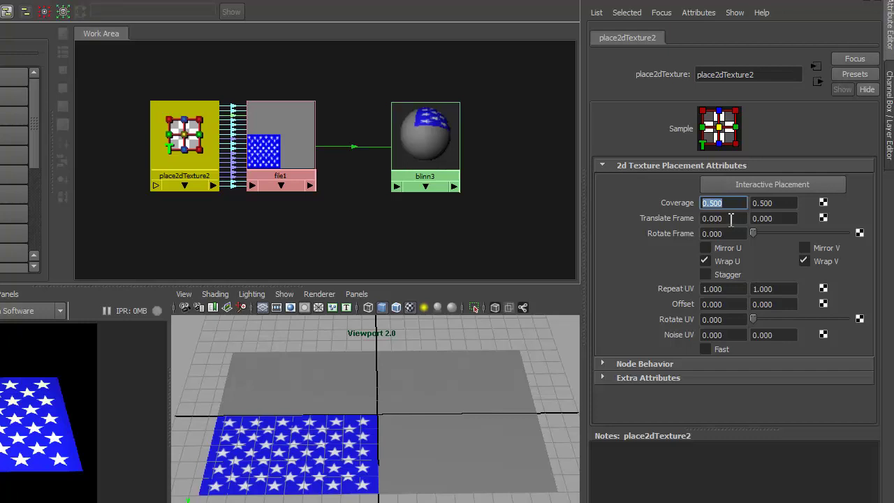
type("=.76/1.9")
key("Return")
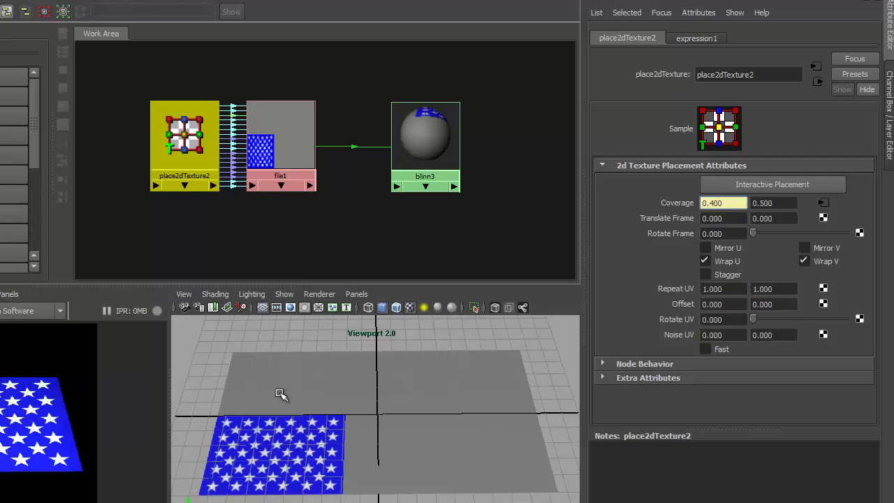
Step: Set Coverage V to .5385, correcting a mistyped digit
left_click(788, 202)
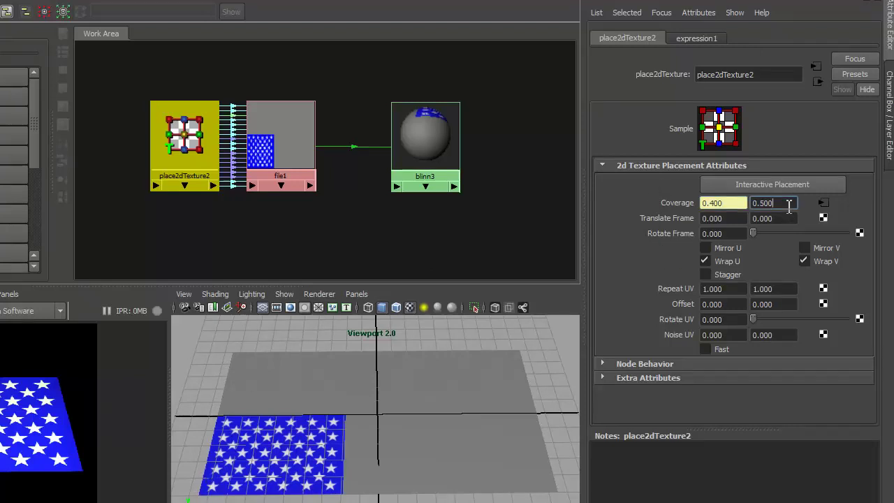
type(".8385")
left_click_drag(754, 203, 759, 203)
type("5")
key("Return")
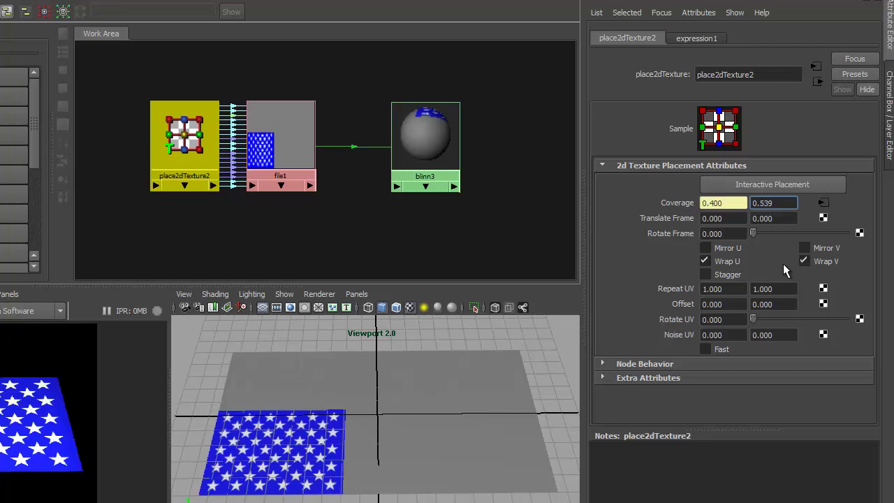
Step: Enter =1-.5385 in Translate Frame V, moving the starfield to the top-left corner
left_click(785, 219)
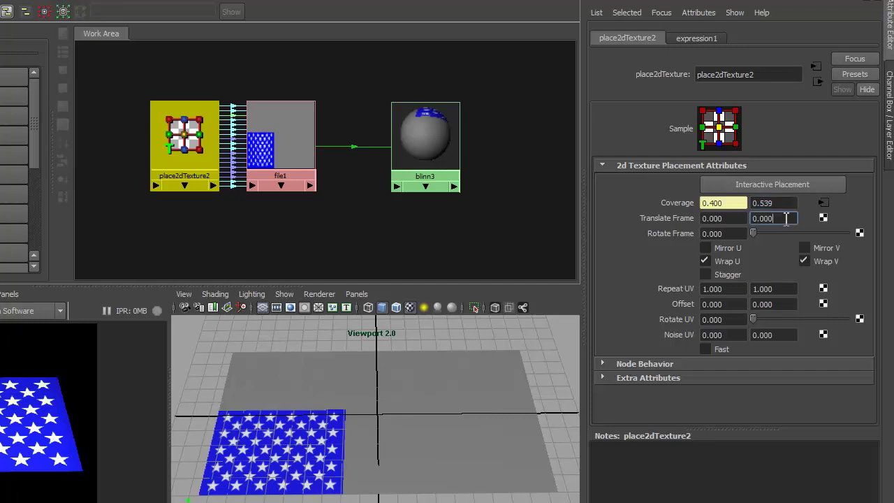
double_click(786, 219)
type("=1-.5385")
key("Return")
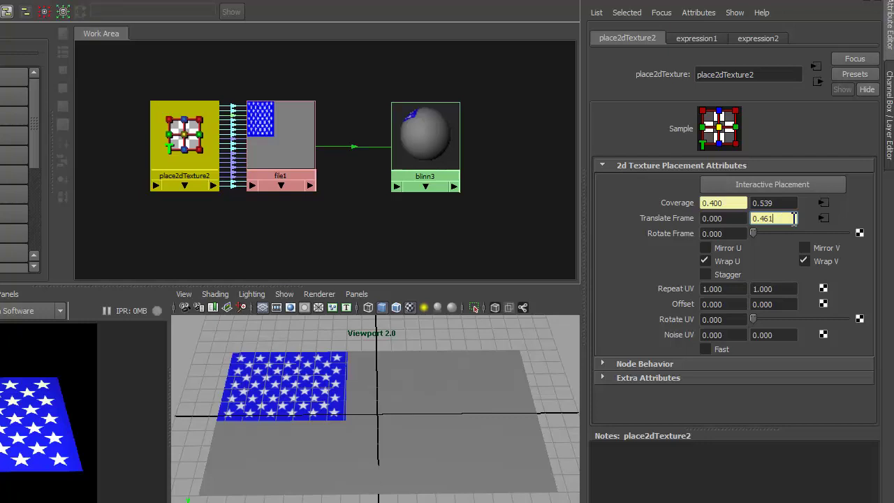
key("Right")
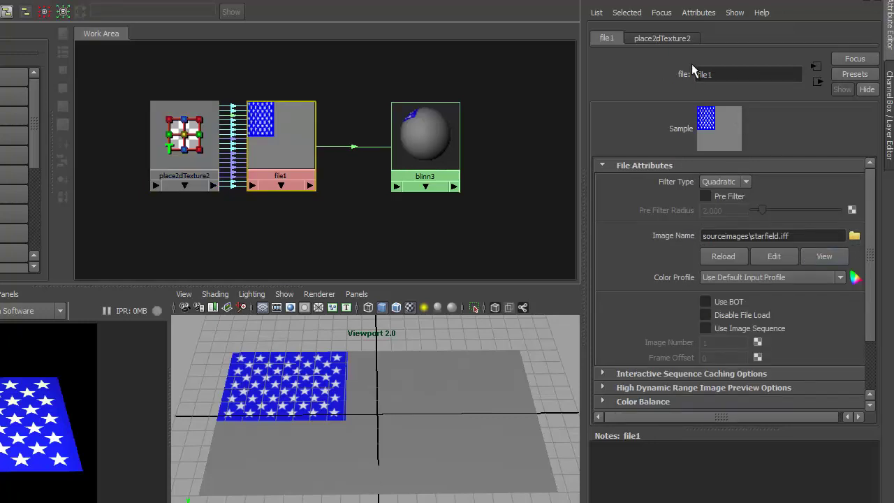
Step: Expand file1's Color Balance section and adjust its grey default colour
scroll(848, 265, "down", 2)
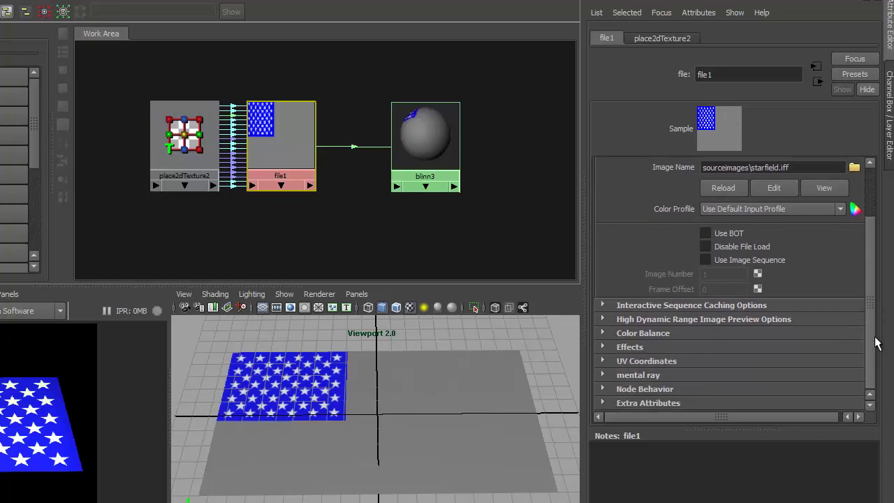
left_click(602, 333)
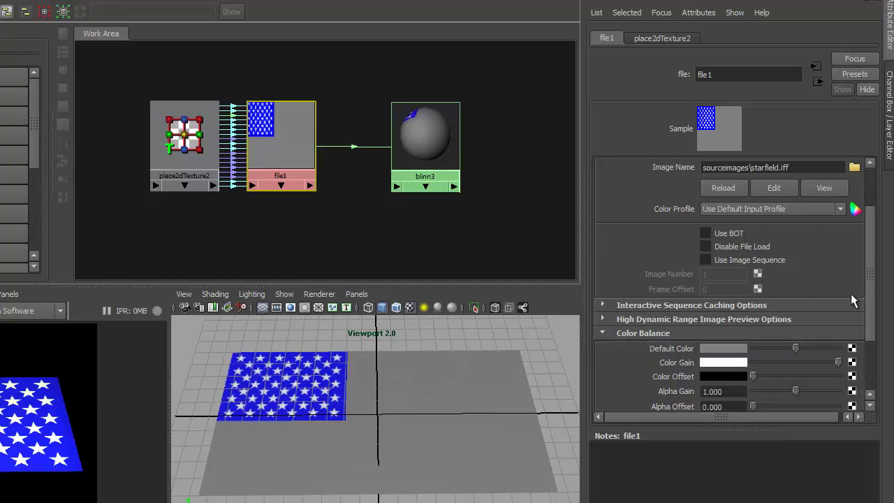
left_click_drag(873, 296, 874, 344)
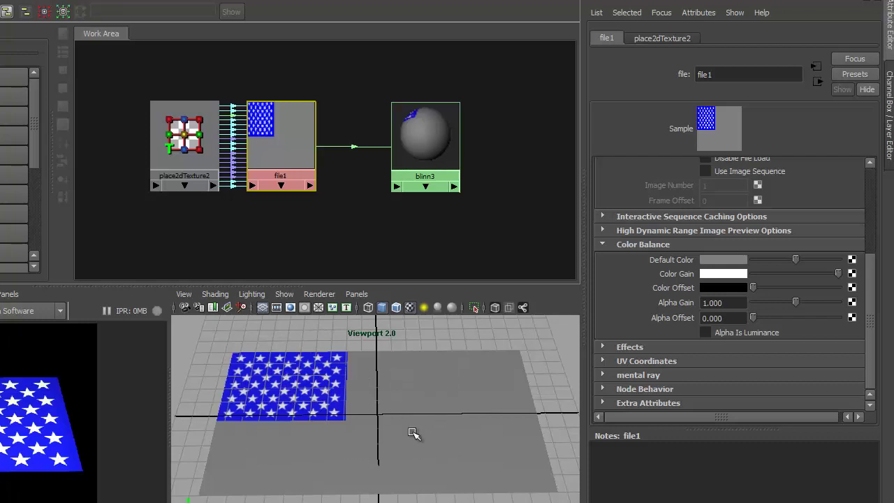
left_click(429, 150)
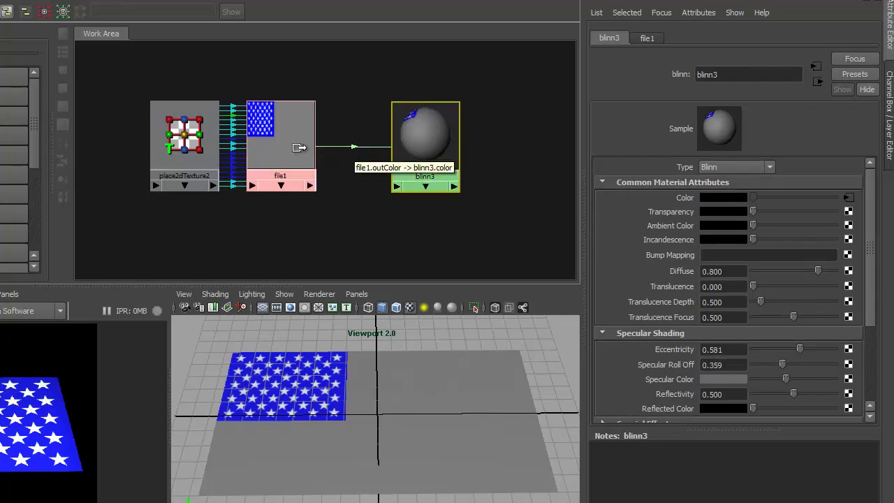
left_click(299, 148)
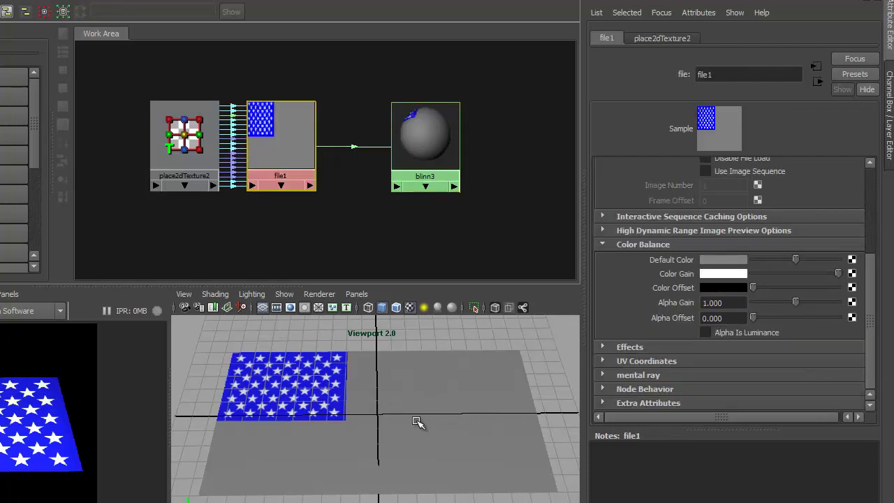
mouse_move(795, 259)
left_mouse_down()
mouse_move(768, 259)
mouse_move(805, 259)
mouse_move(759, 259)
mouse_move(796, 259)
left_mouse_up()
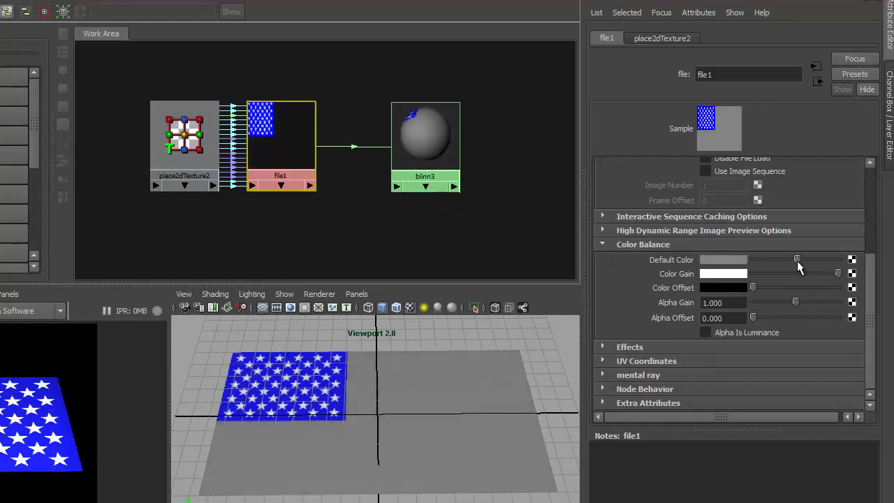
Step: Set file1's Default Color to pure red and map a new Ramp texture into it
left_click(728, 257)
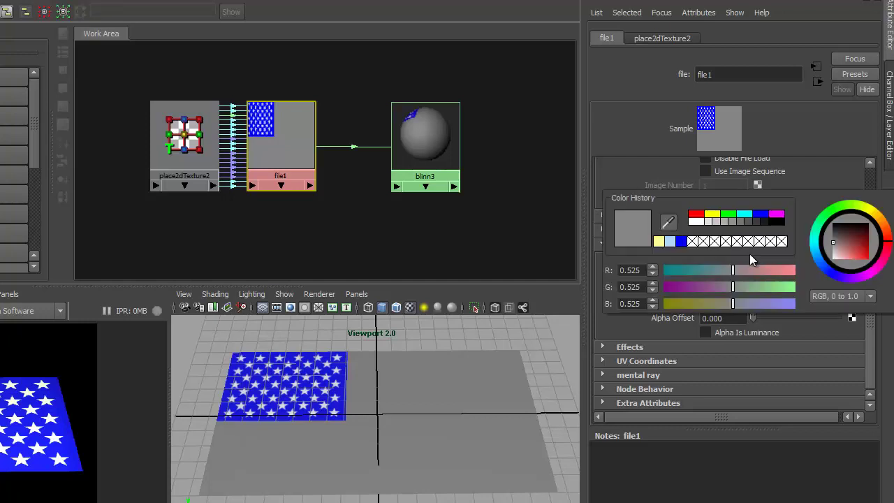
left_click(697, 215)
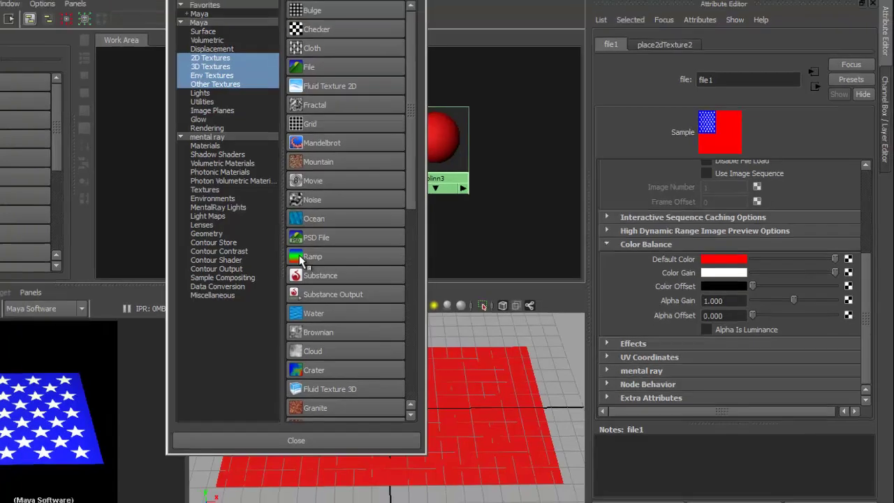
left_click(300, 257)
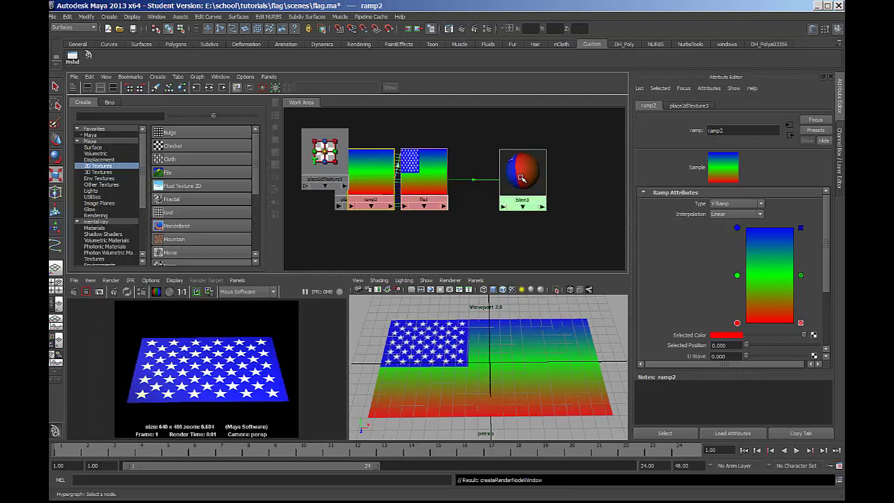
Step: Move blinn3 and file1 right, file1's place2dTexture down, and line up ramp2 with its placement node
left_click(521, 178)
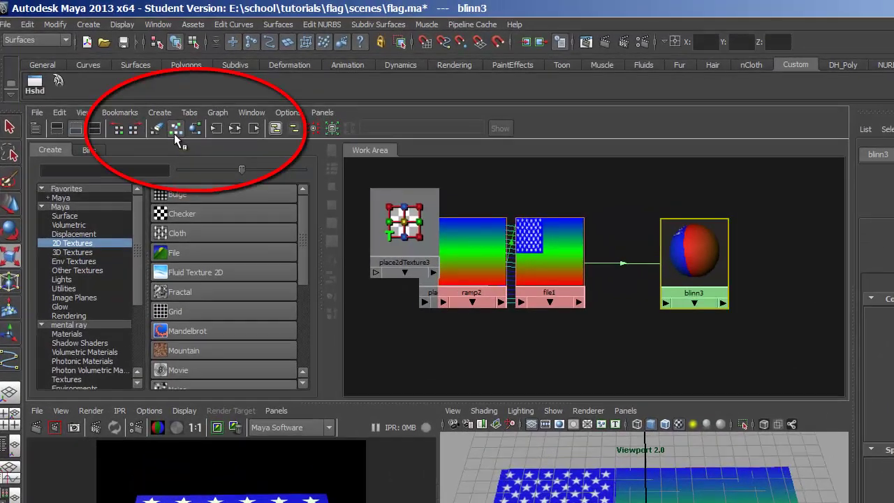
left_click(171, 108)
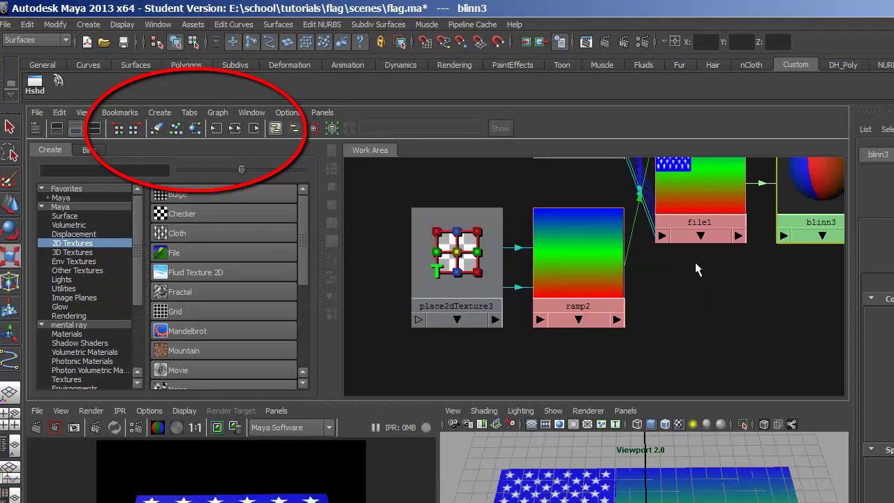
key("a")
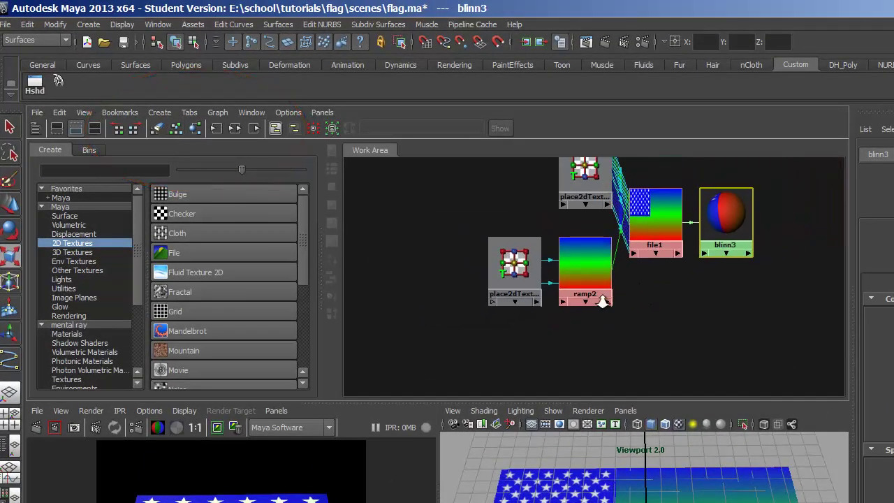
middle_click_drag(703, 300, 652, 321, "alt")
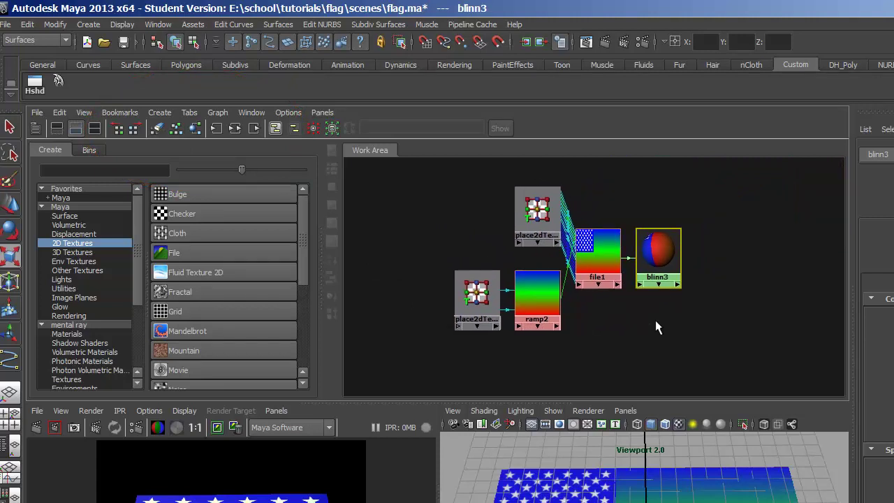
left_click_drag(650, 235, 739, 239)
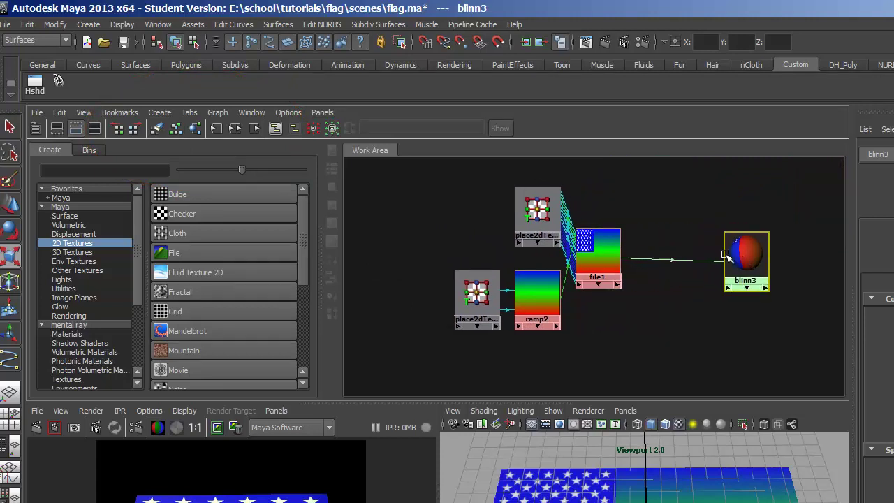
left_click_drag(611, 251, 671, 253)
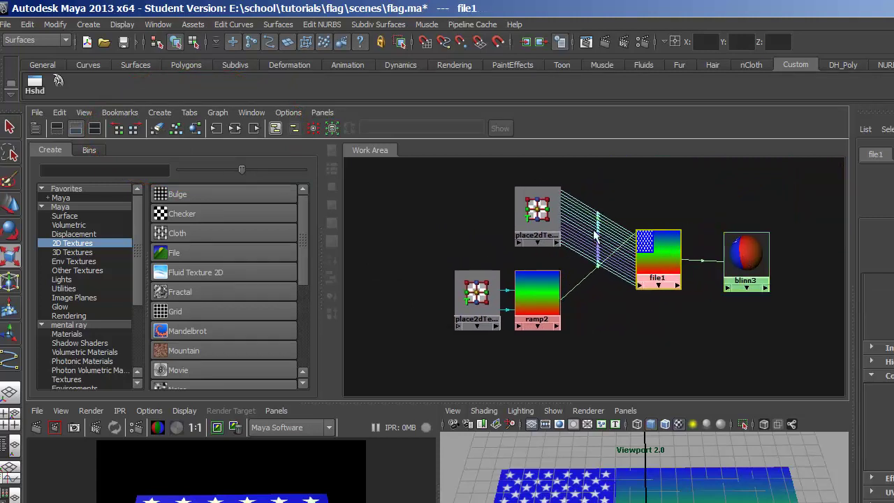
left_click_drag(551, 241, 571, 378)
left_click_drag(441, 255, 563, 218)
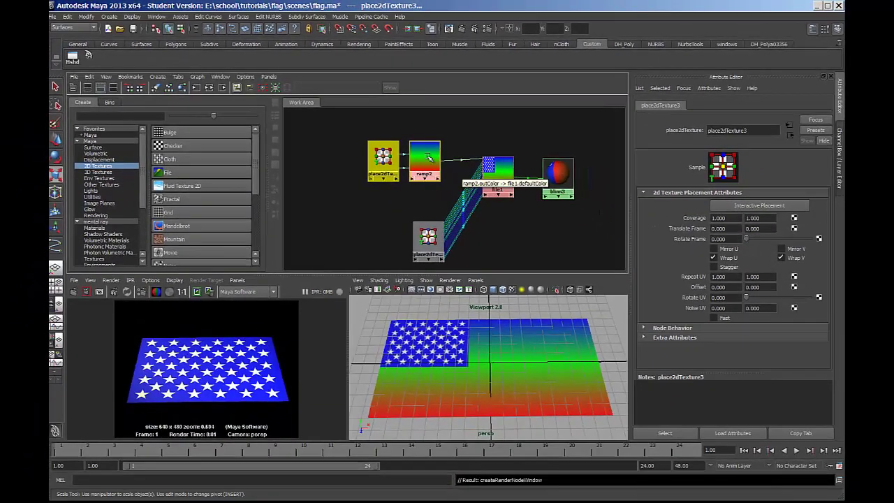
Step: Show ramp2's attributes, try a U Ramp type, then set it back to V Ramp
left_click(425, 162)
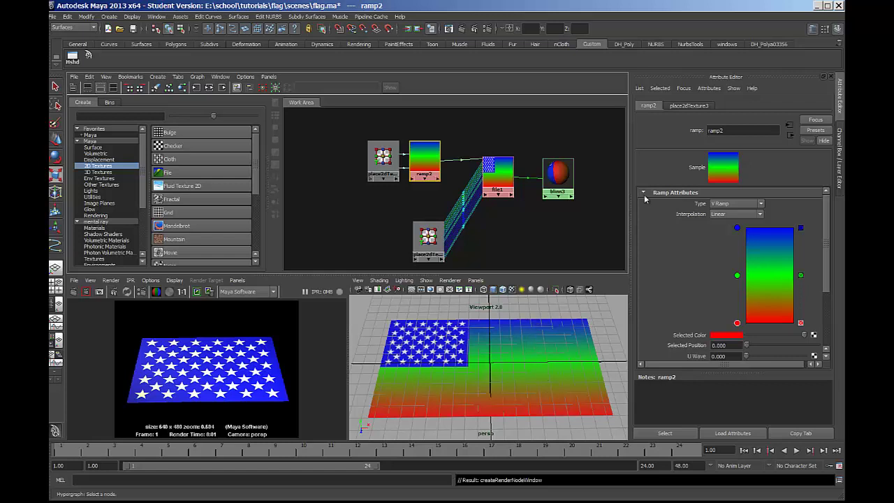
left_click(737, 203)
left_click(737, 219)
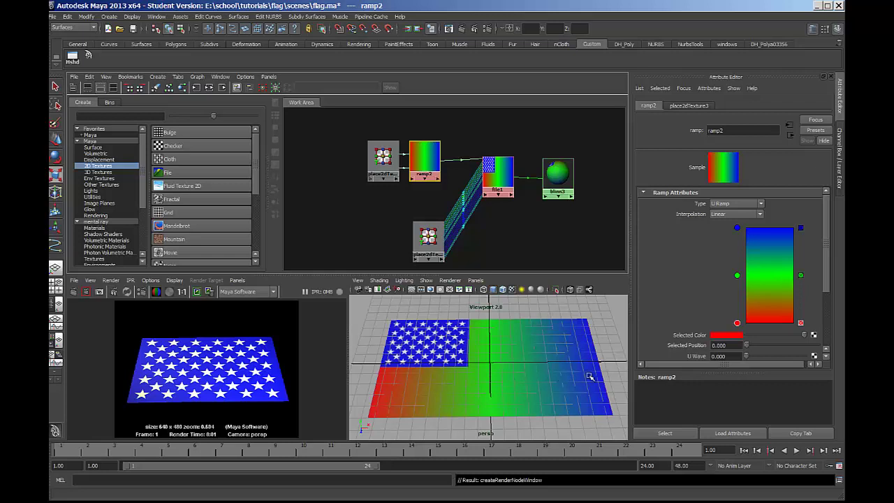
left_click(726, 204)
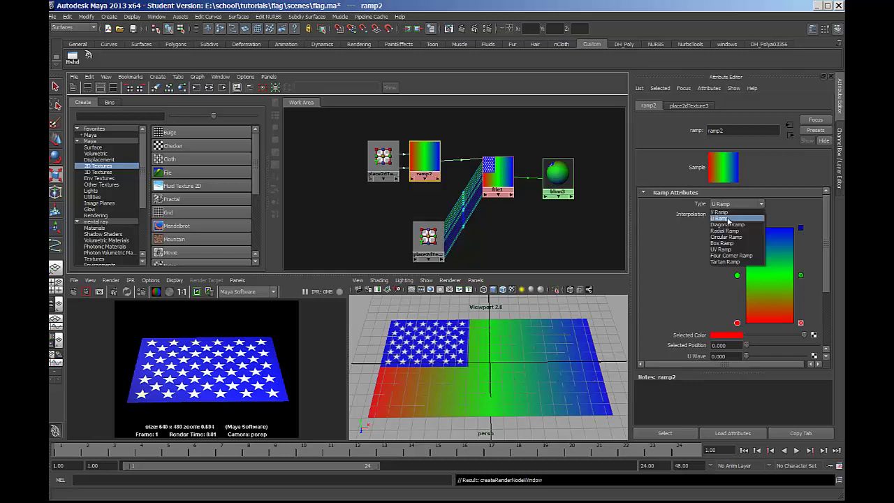
left_click(722, 213)
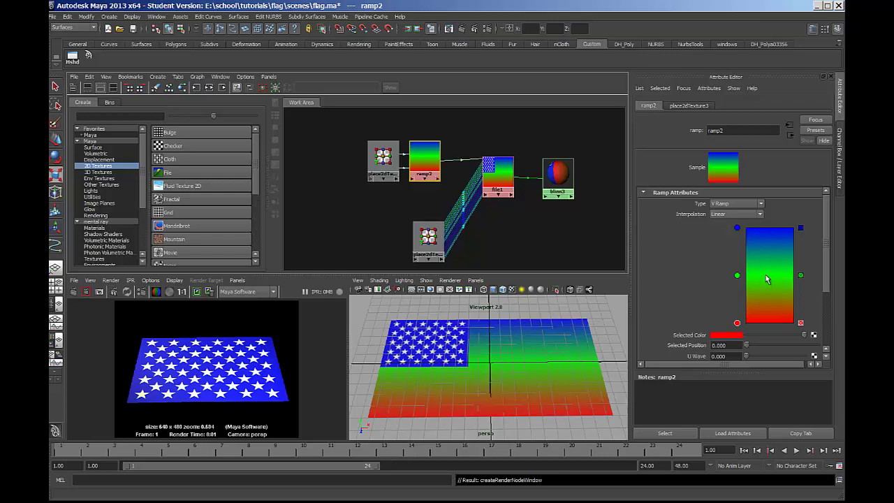
Step: Set ramp2's Interpolation to None and delete the blue colour entry
left_click(729, 214)
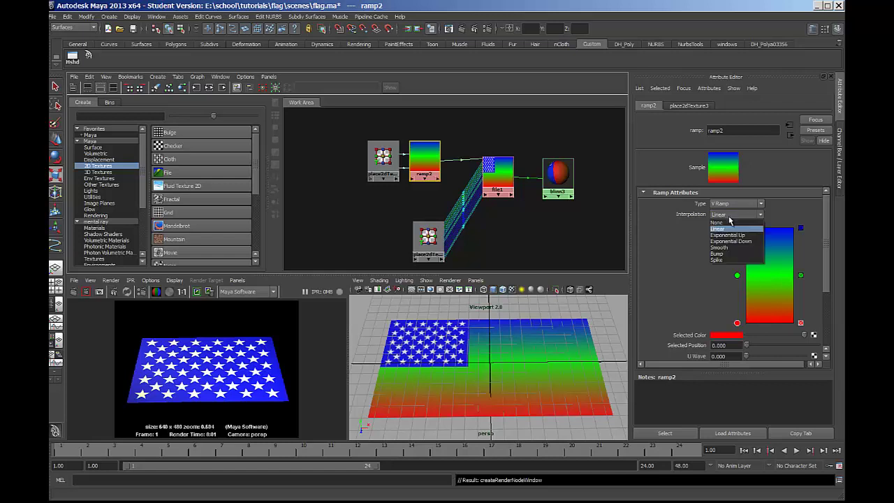
left_click(726, 222)
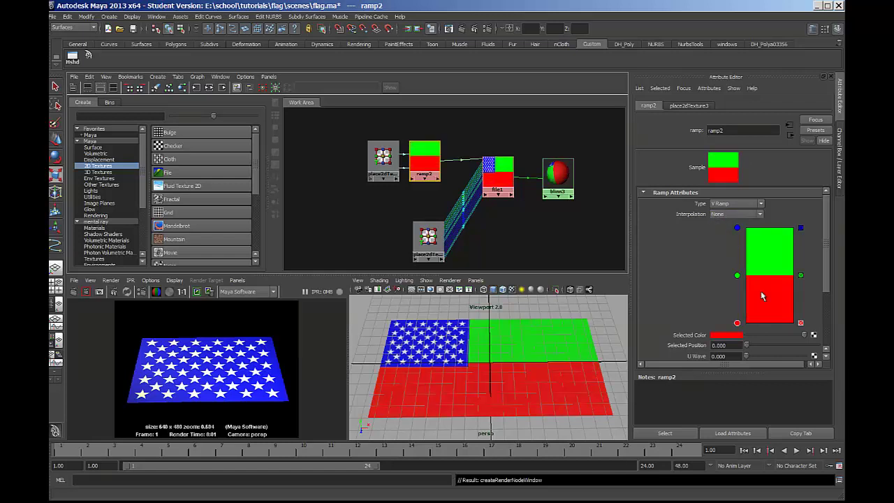
mouse_move(737, 228)
left_mouse_down()
mouse_move(737, 256)
mouse_move(737, 228)
left_mouse_up()
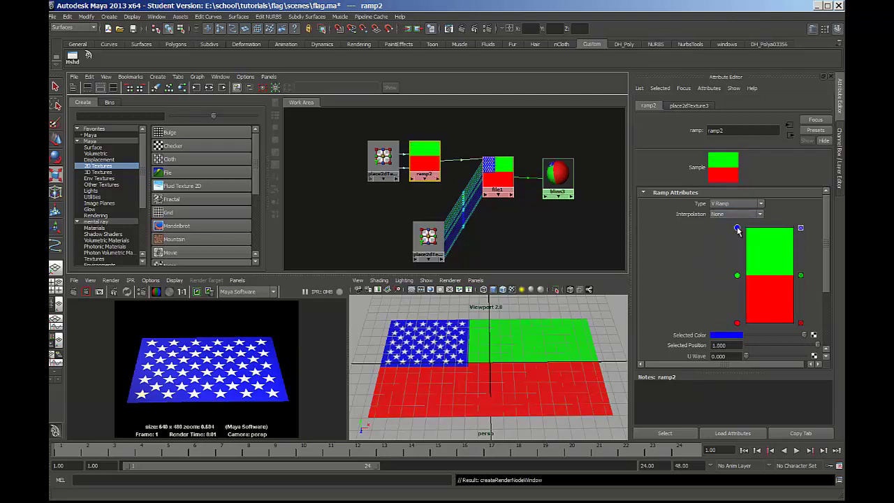
left_click(800, 228)
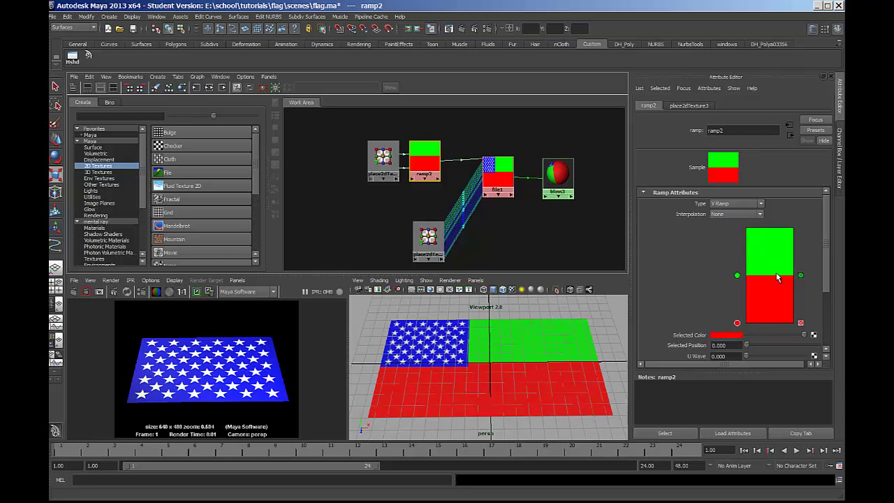
Step: Make the middle ramp entry red and the bottom entry white from Color History
left_click(738, 275)
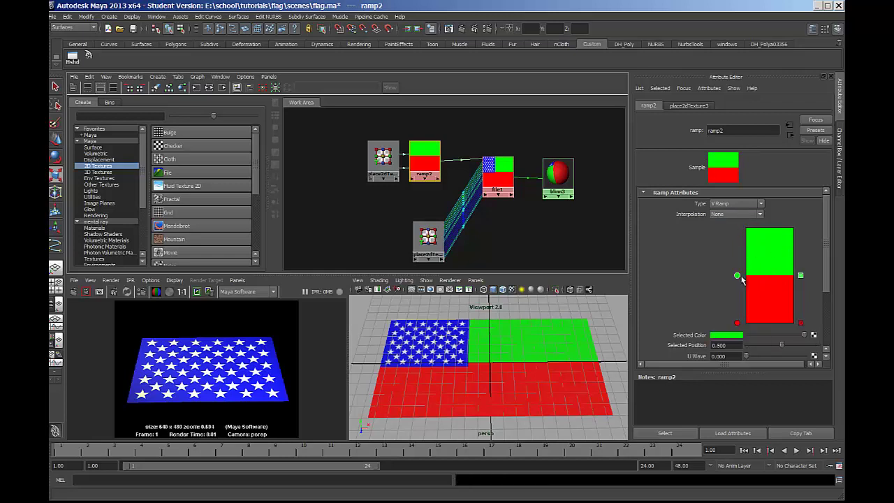
left_click(736, 336)
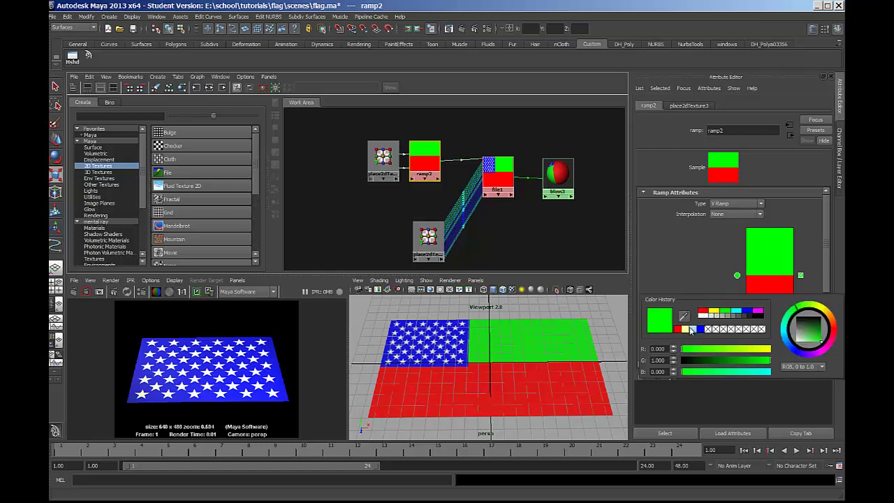
left_click(703, 314)
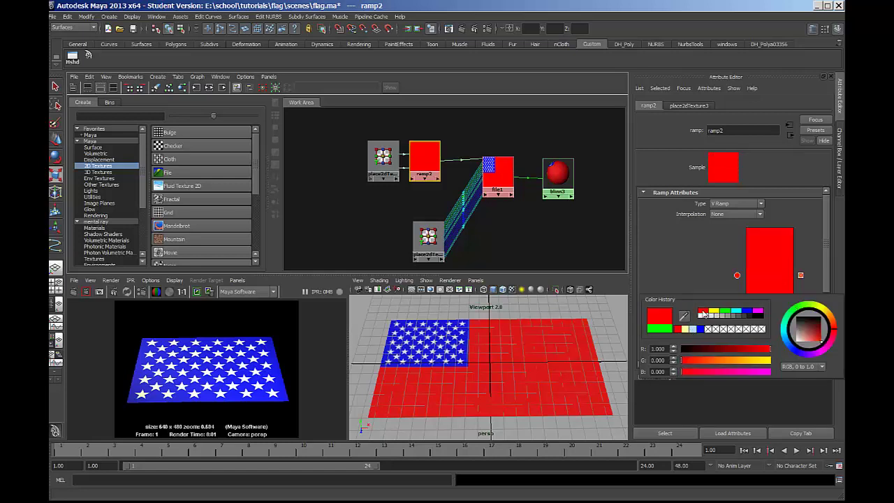
left_click(737, 324)
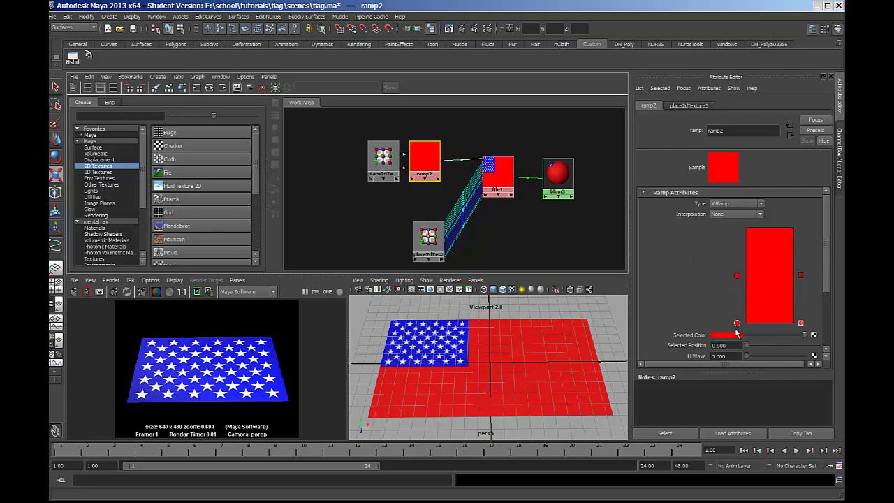
left_click(733, 336)
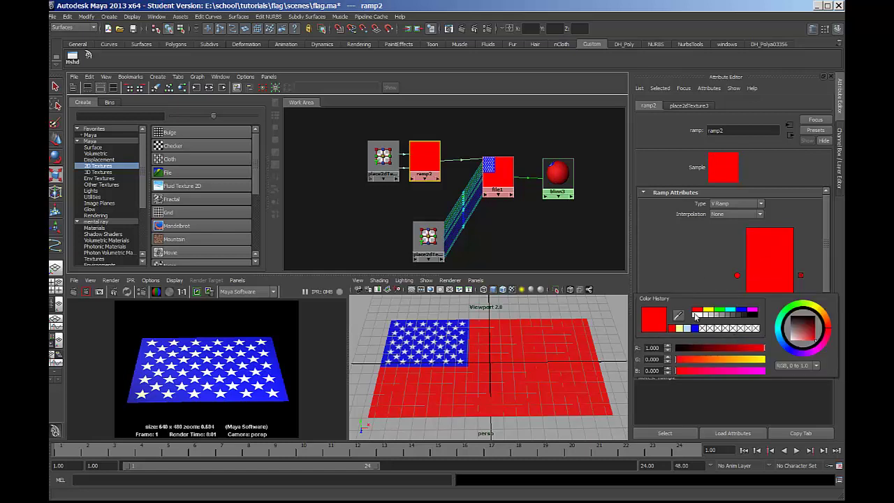
left_click(695, 315)
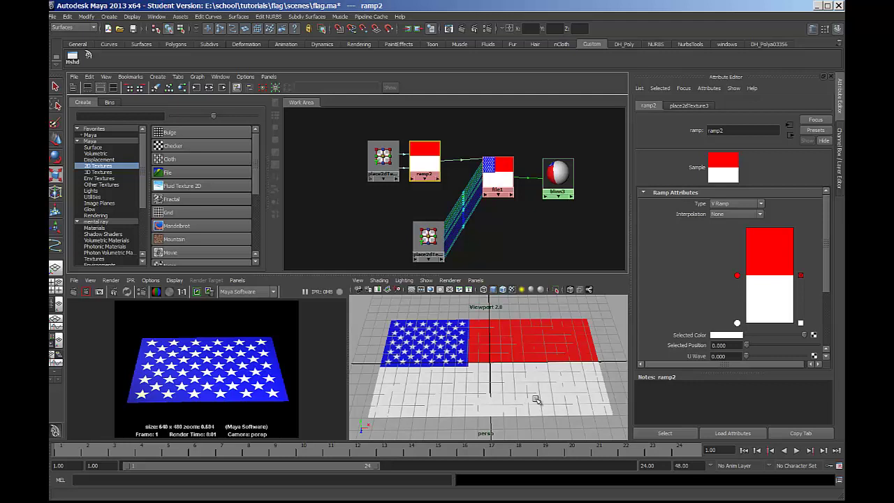
Step: Set place2dTexture3's vertical Repeat UV to 2
left_click(384, 157)
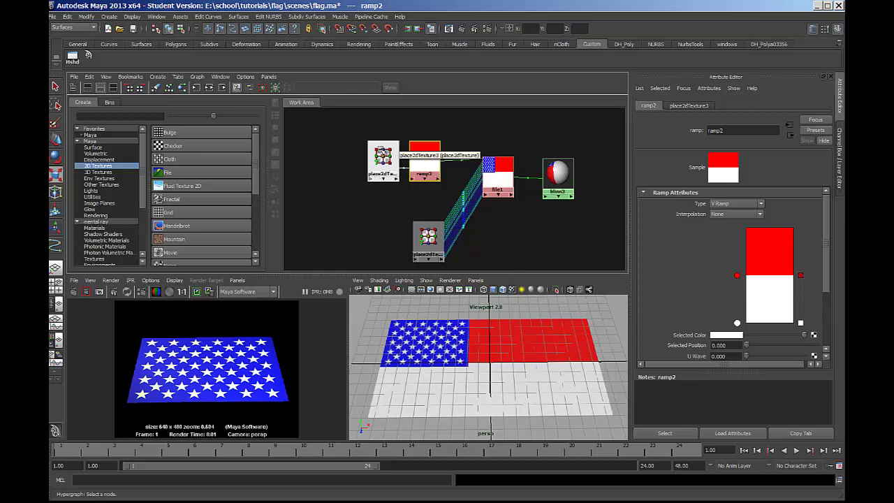
left_click(382, 157)
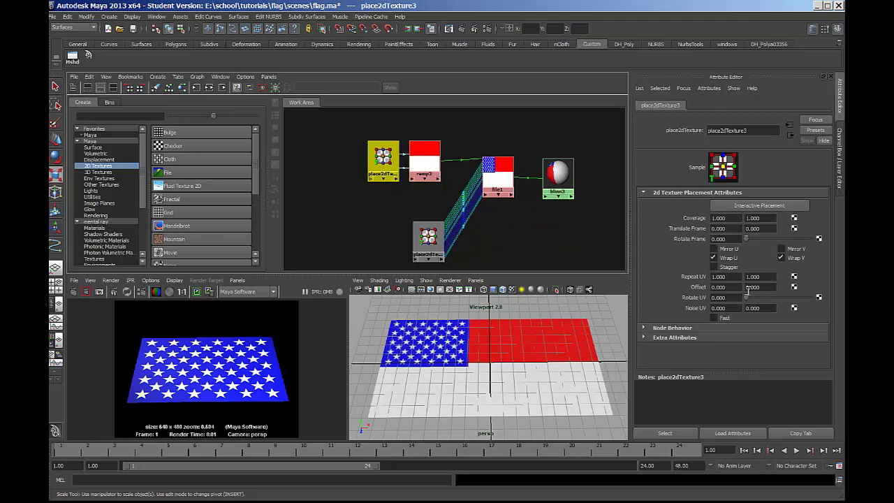
left_click(770, 278)
double_click(770, 278)
type("2")
key("Return")
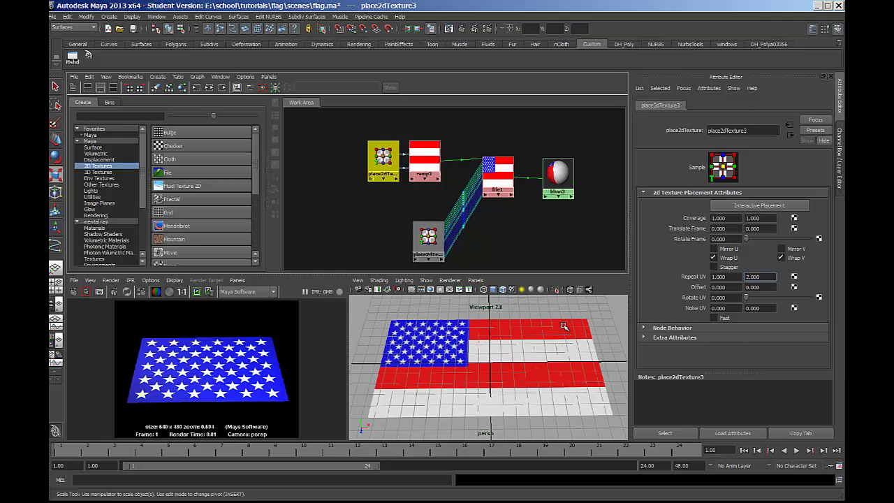
Step: Raise the vertical repeat to 6, then 6.5, and switch to the reference flag photo
double_click(770, 278)
type("6")
key("Return")
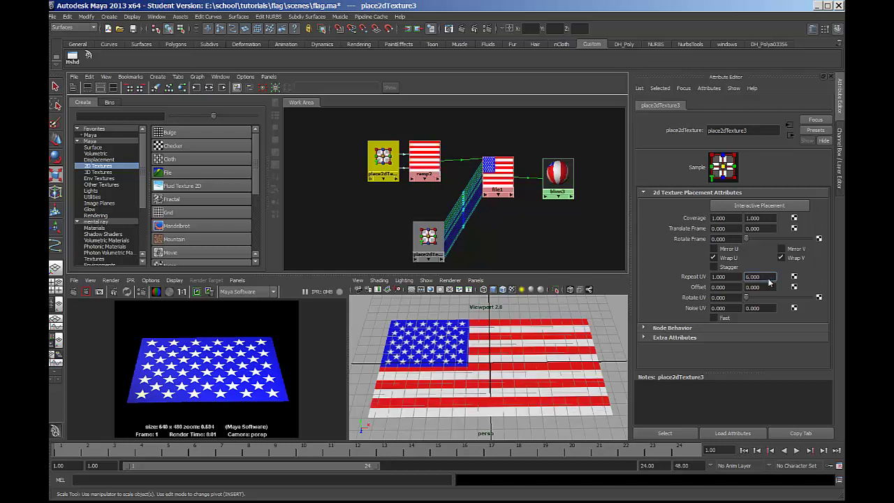
double_click(770, 278)
type("6.5")
key("Return")
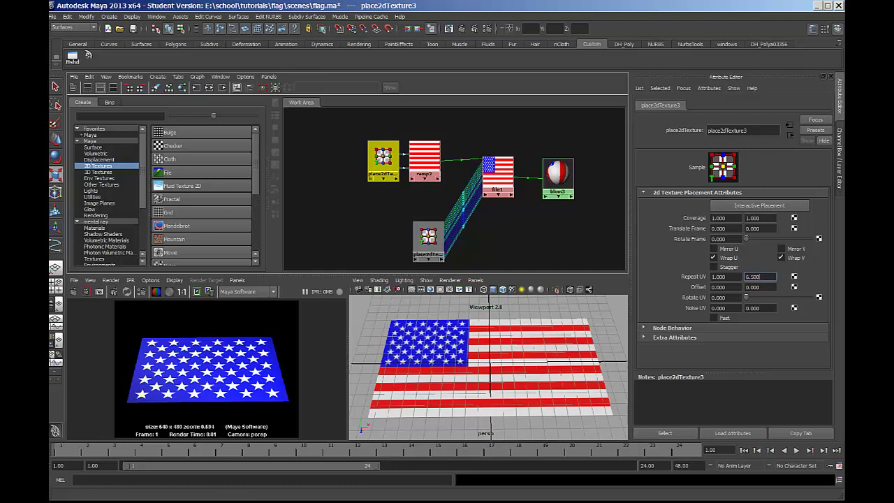
key("alt+Tab")
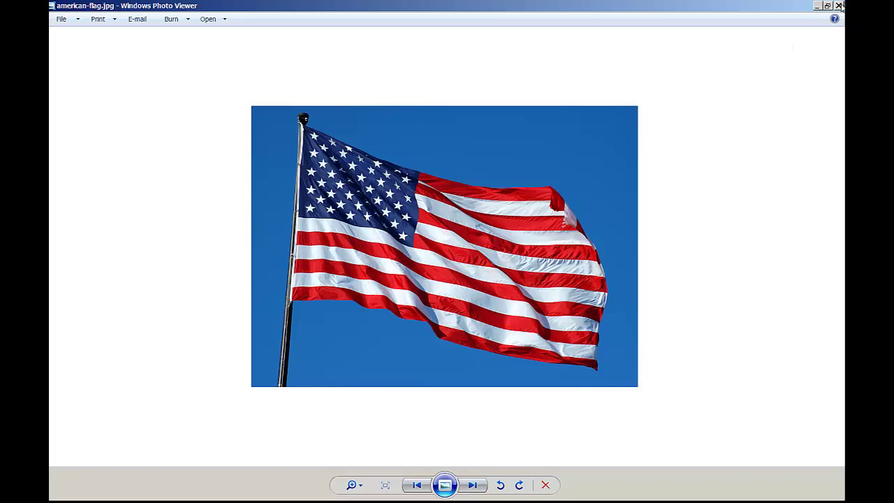
Step: Close the american-flag.jpg photo in Windows Photo Viewer to return to Maya
left_click(816, 6)
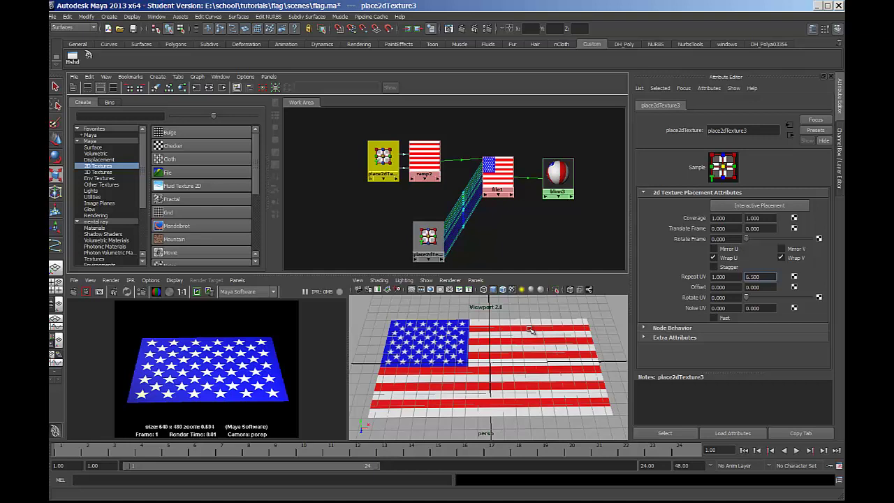
Step: Set place2dTexture3's Offset V to 0.5, then re-render in Maya Software with the Render View maximized
left_click(425, 160)
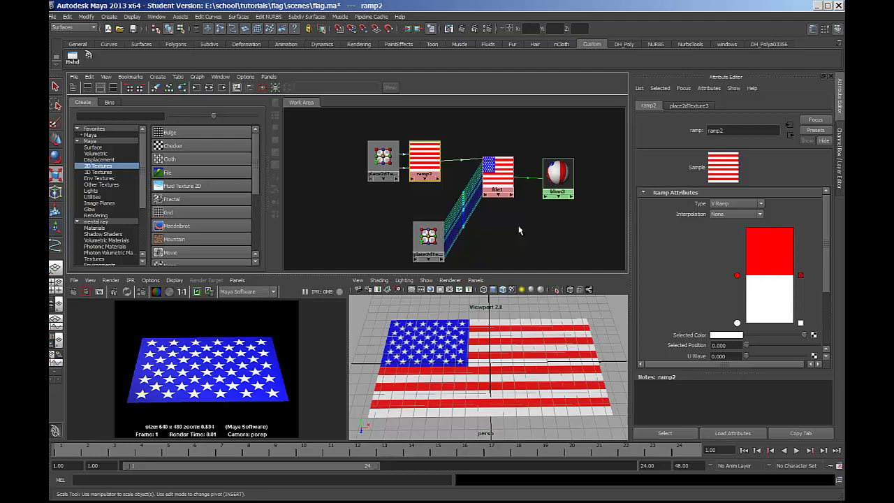
left_click(382, 158)
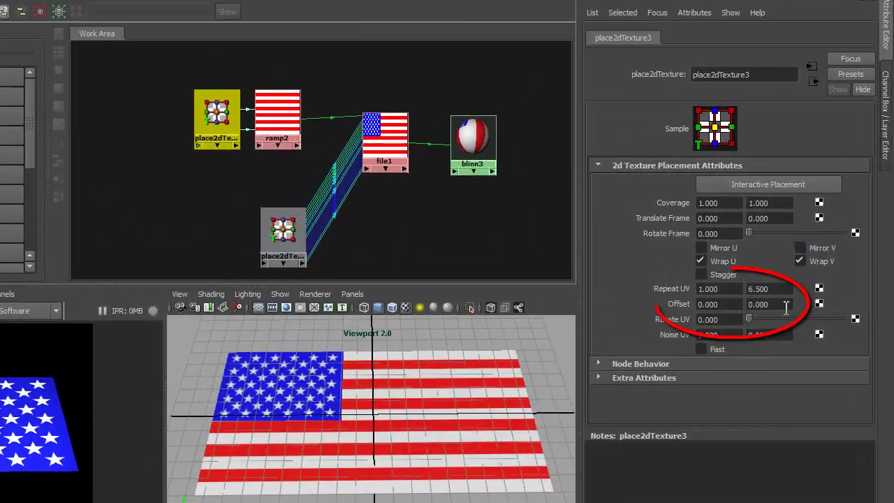
left_click(772, 287)
double_click(786, 305)
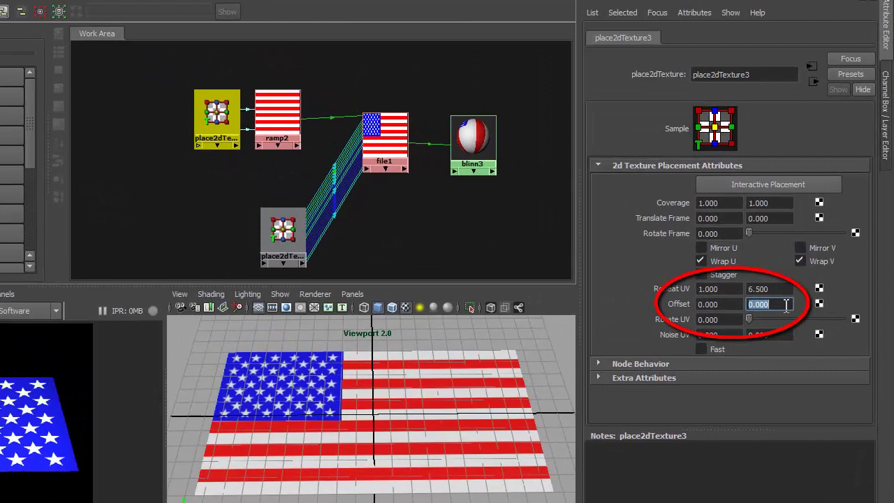
type(".5")
key("Return")
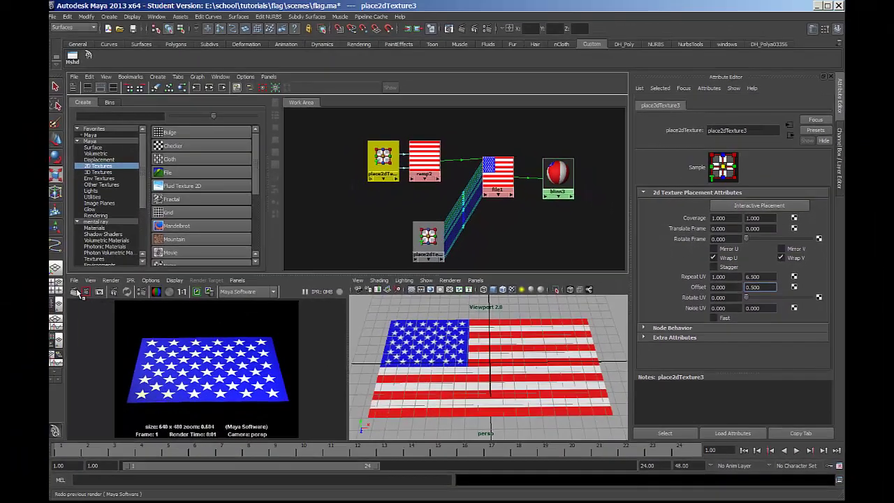
left_click(79, 292)
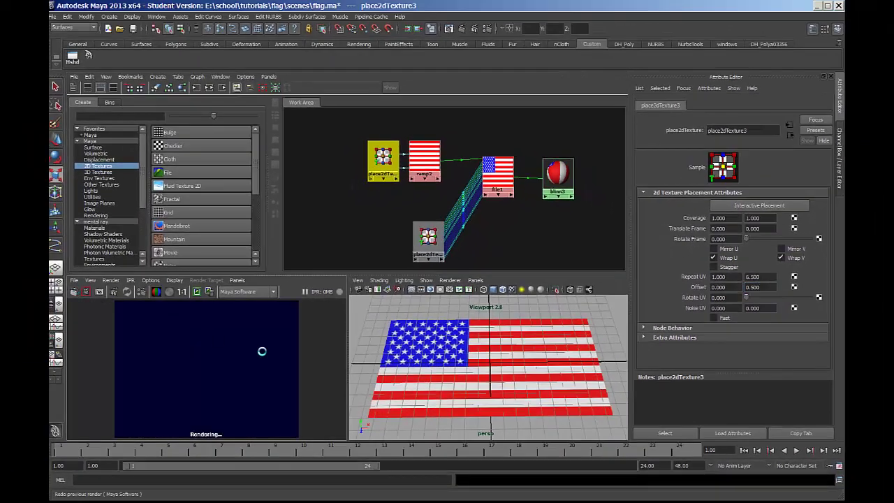
key("space")
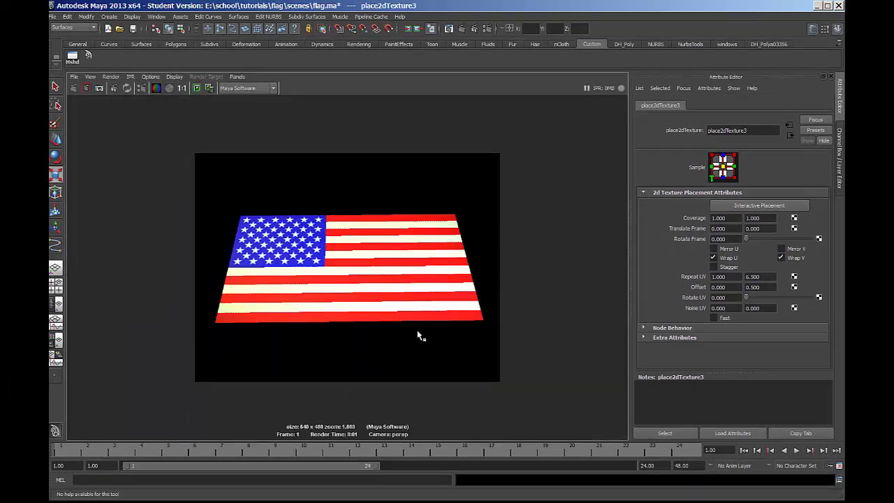